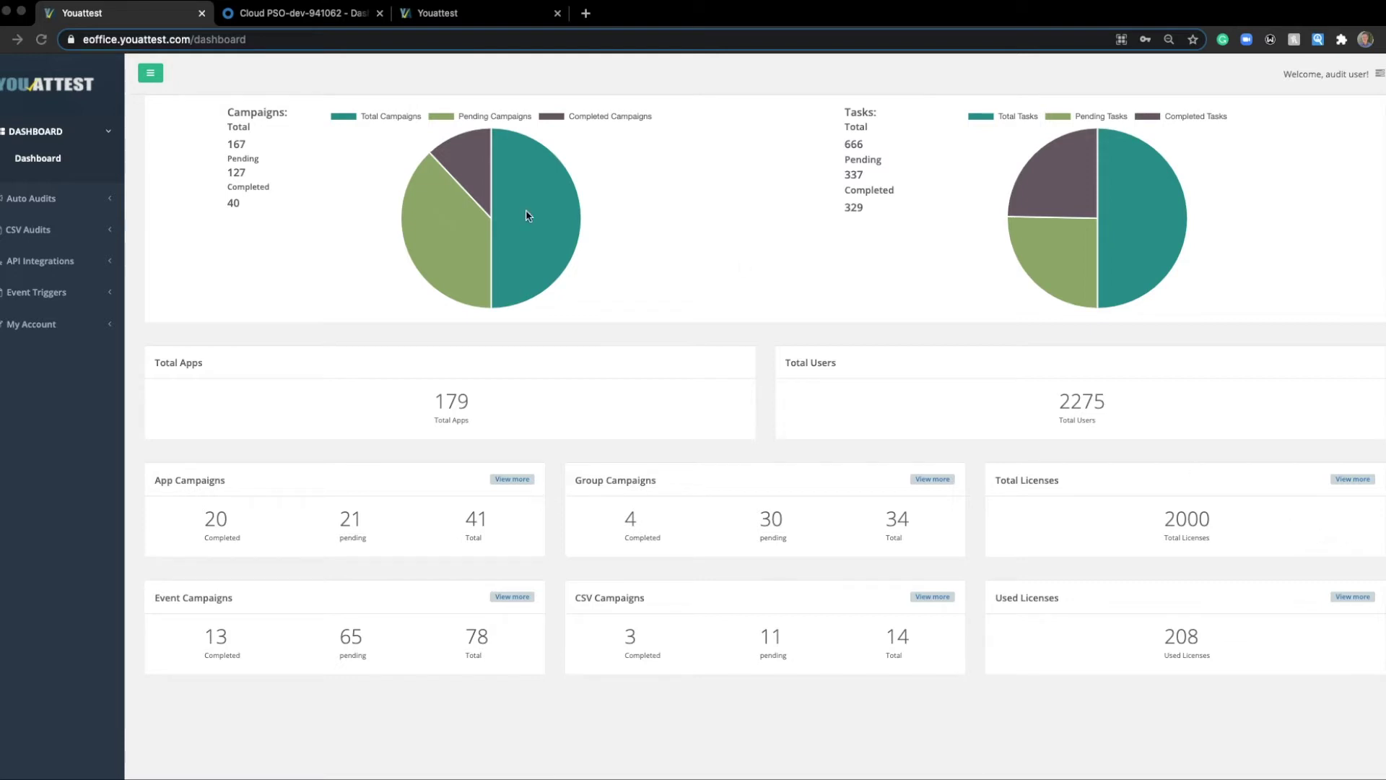
Start a new audit from Auto Audits > Group Audits.
click(76, 206)
click(58, 238)
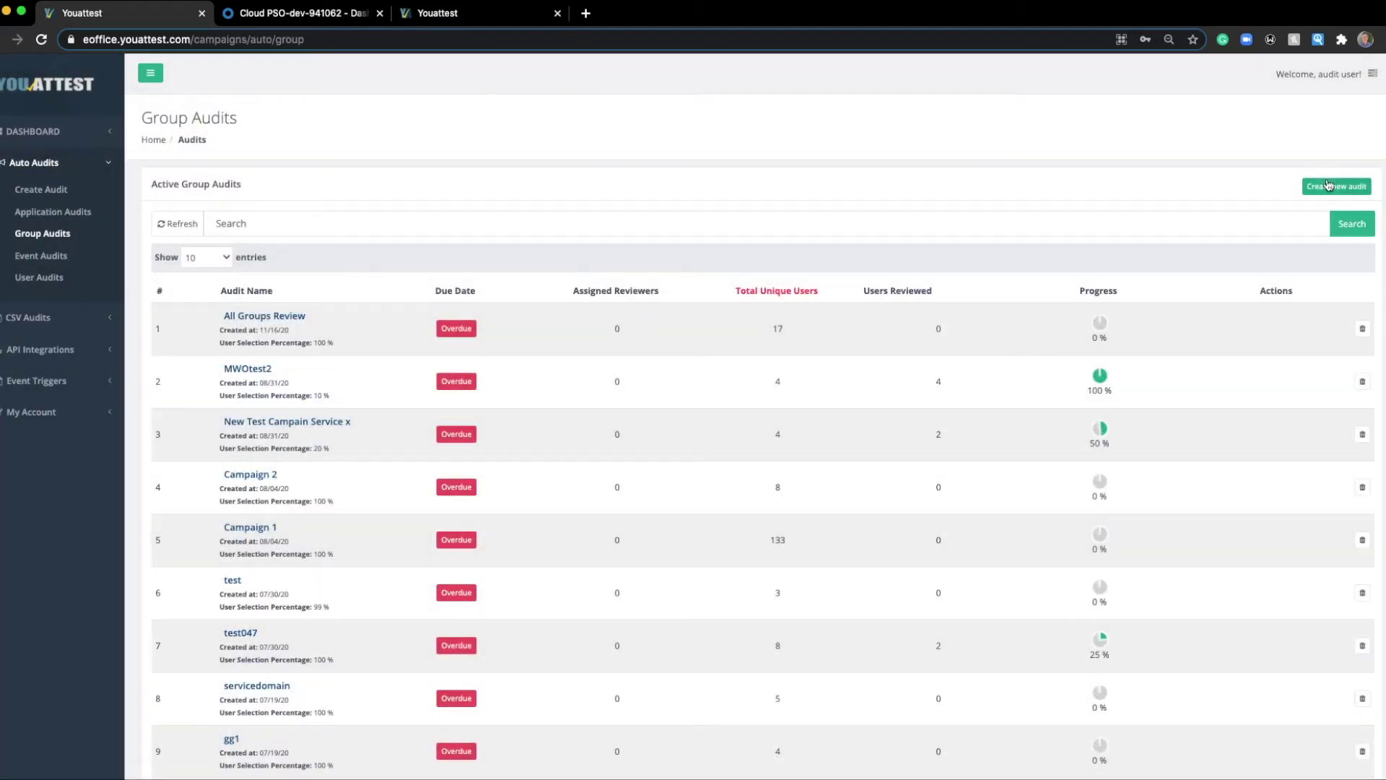
click(1329, 185)
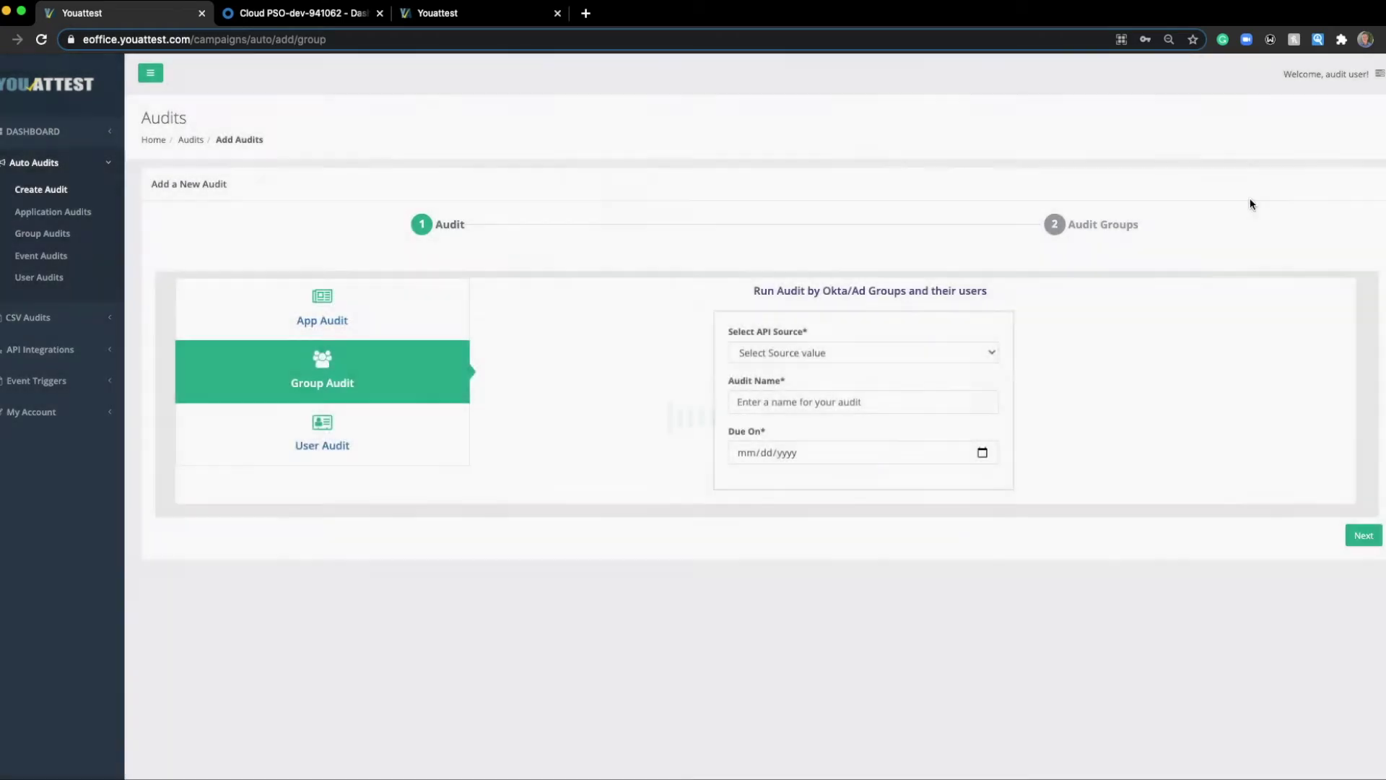
Name it 'Domain Admins', source Admin Accounts for Triggers, due Feb 26, and continue.
click(912, 353)
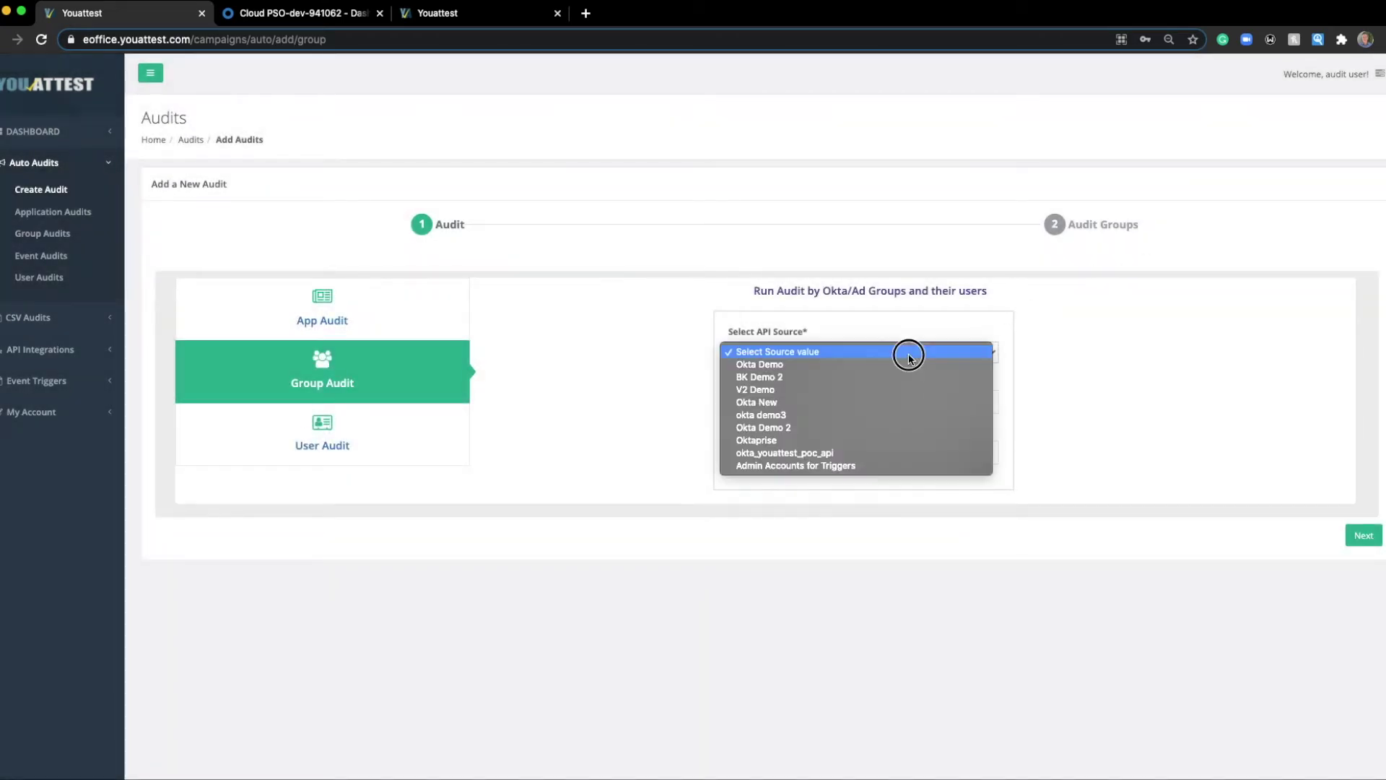
click(884, 466)
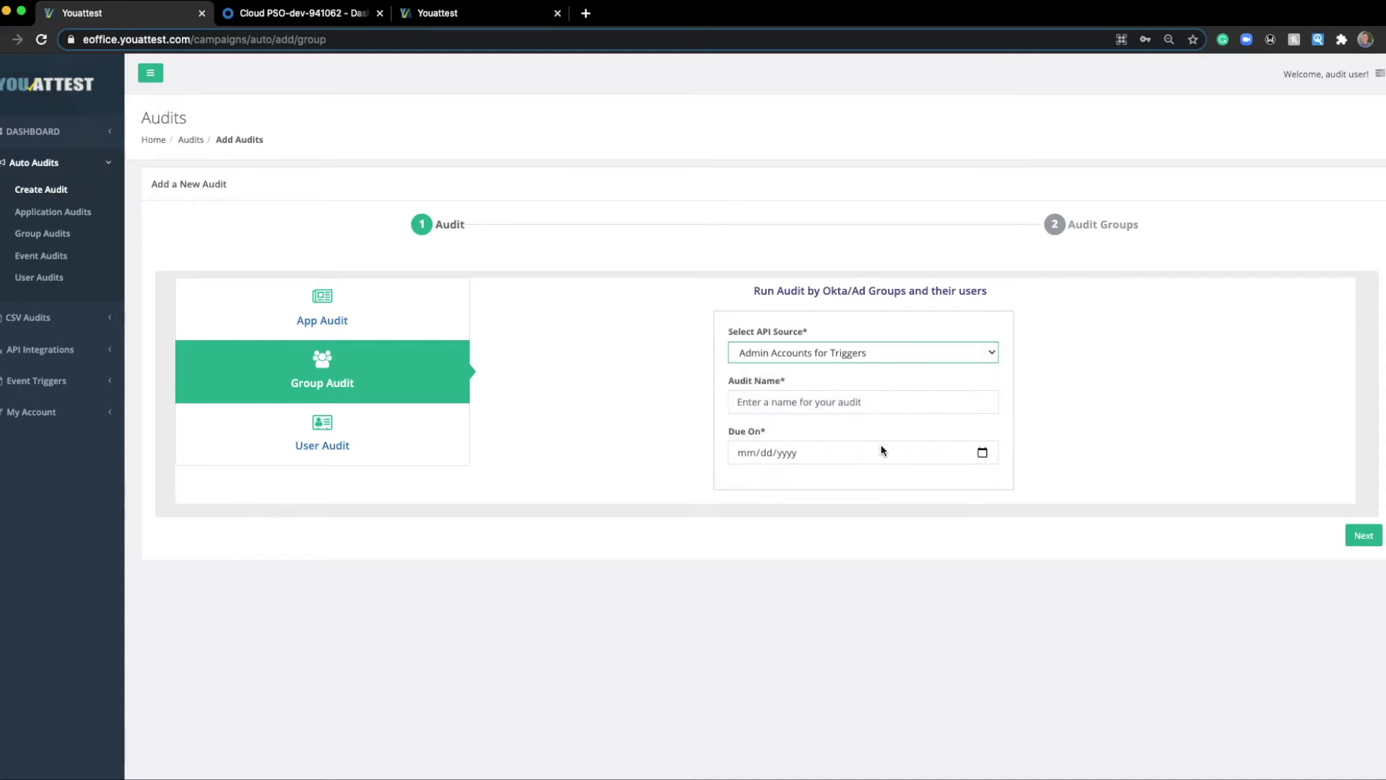
click(851, 403)
text(Dom)
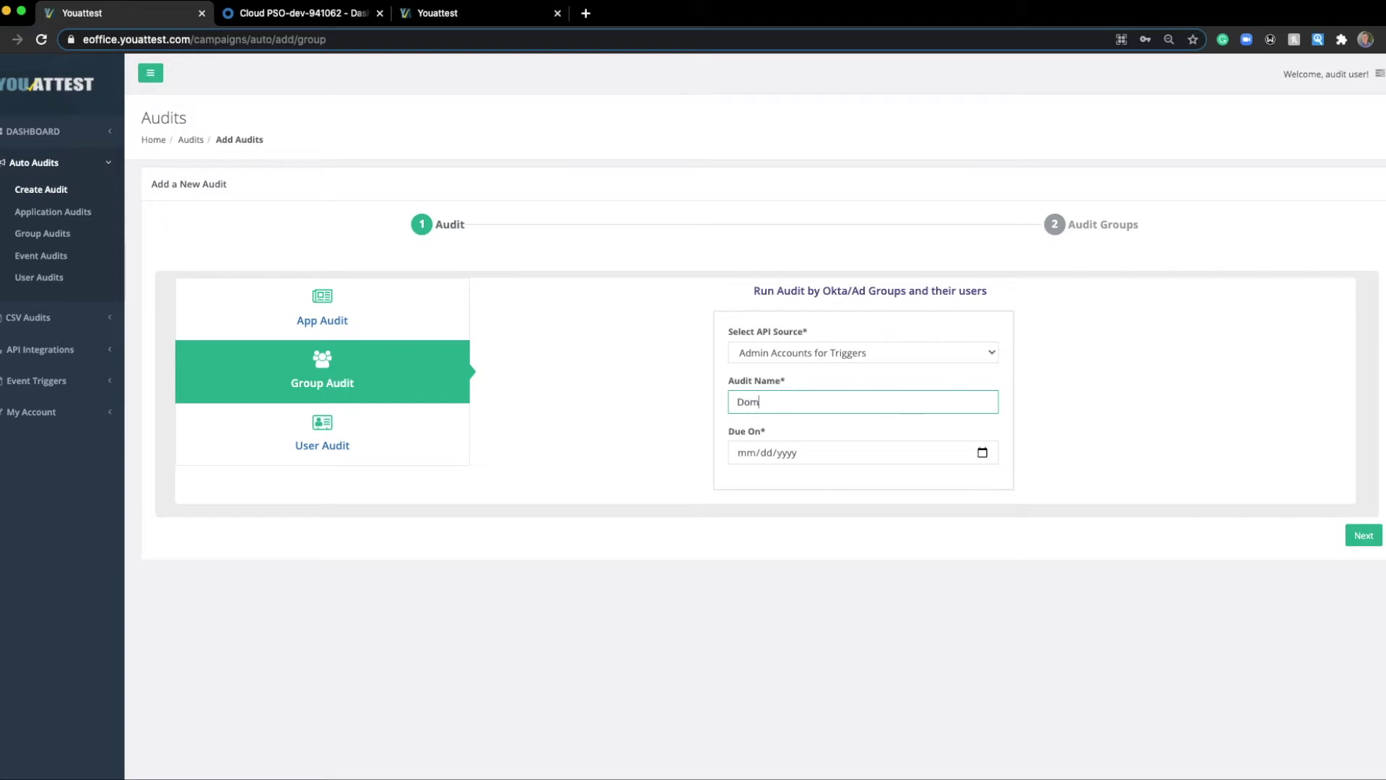
text(ain Admins)
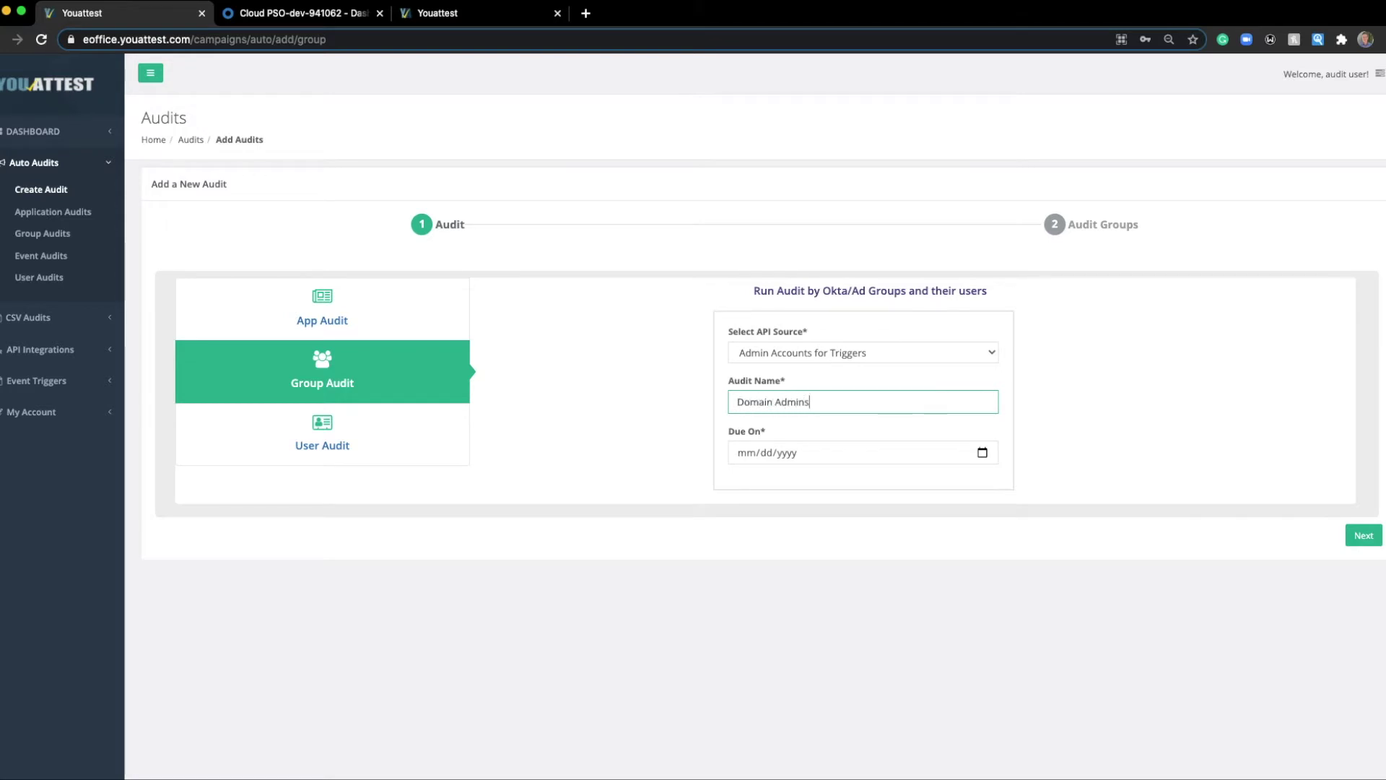
click(983, 452)
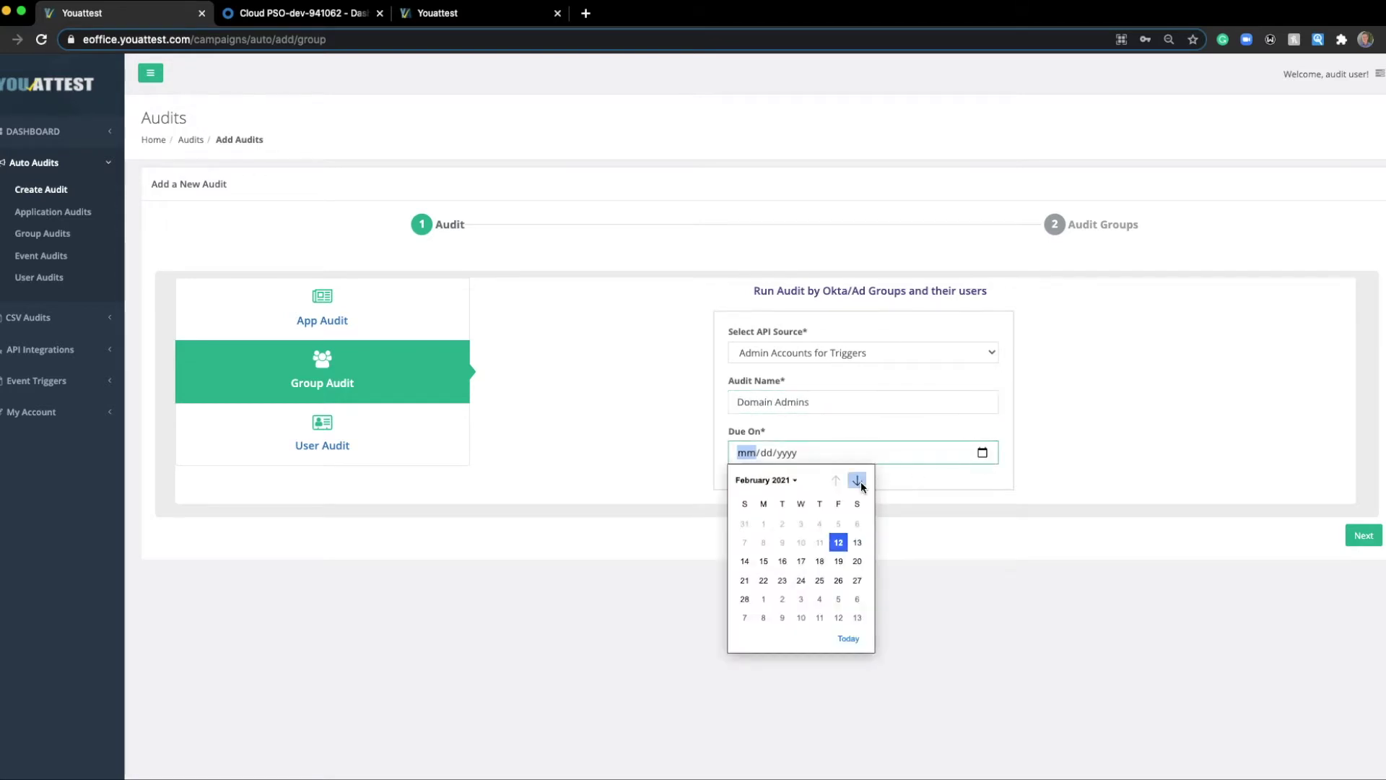
click(831, 582)
click(1368, 534)
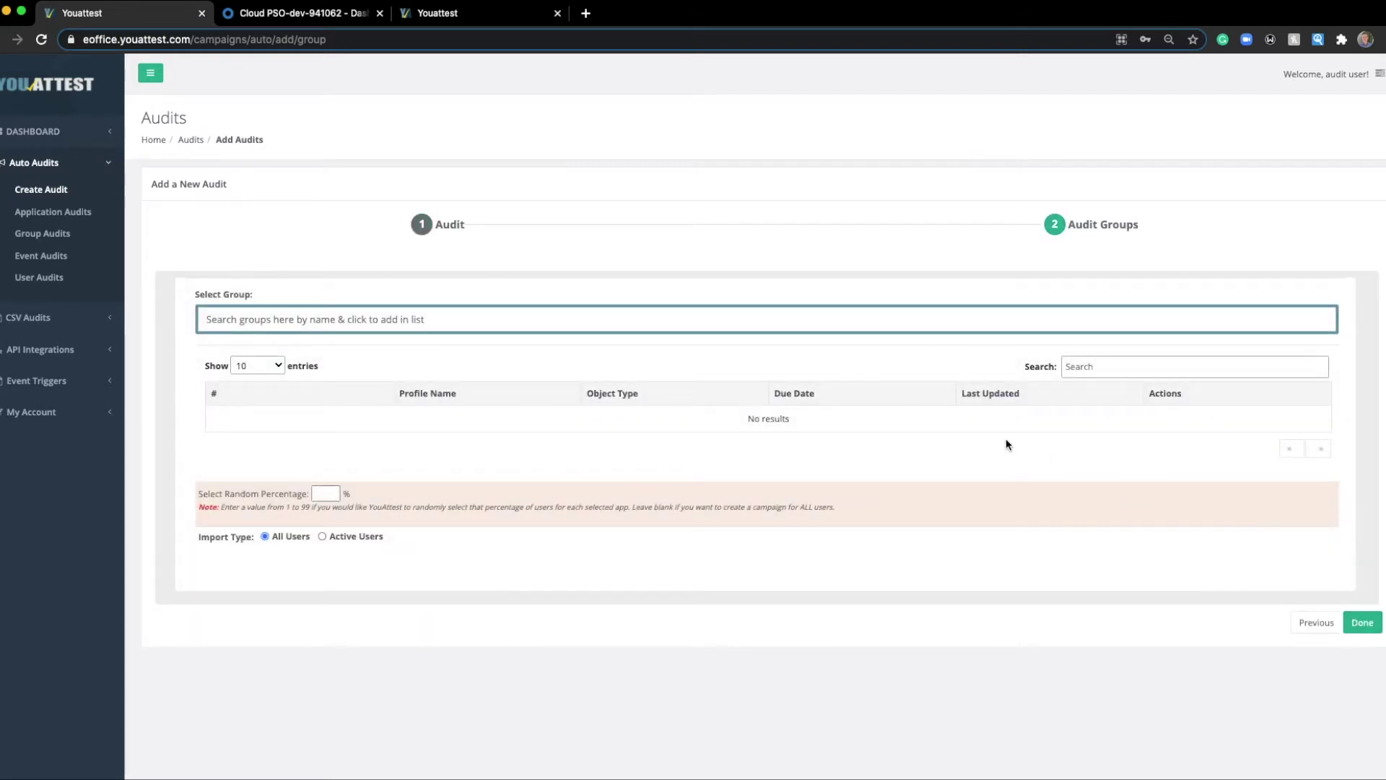
Add the Domain Admins Monitoring group, create the audit, and open its details.
click(836, 329)
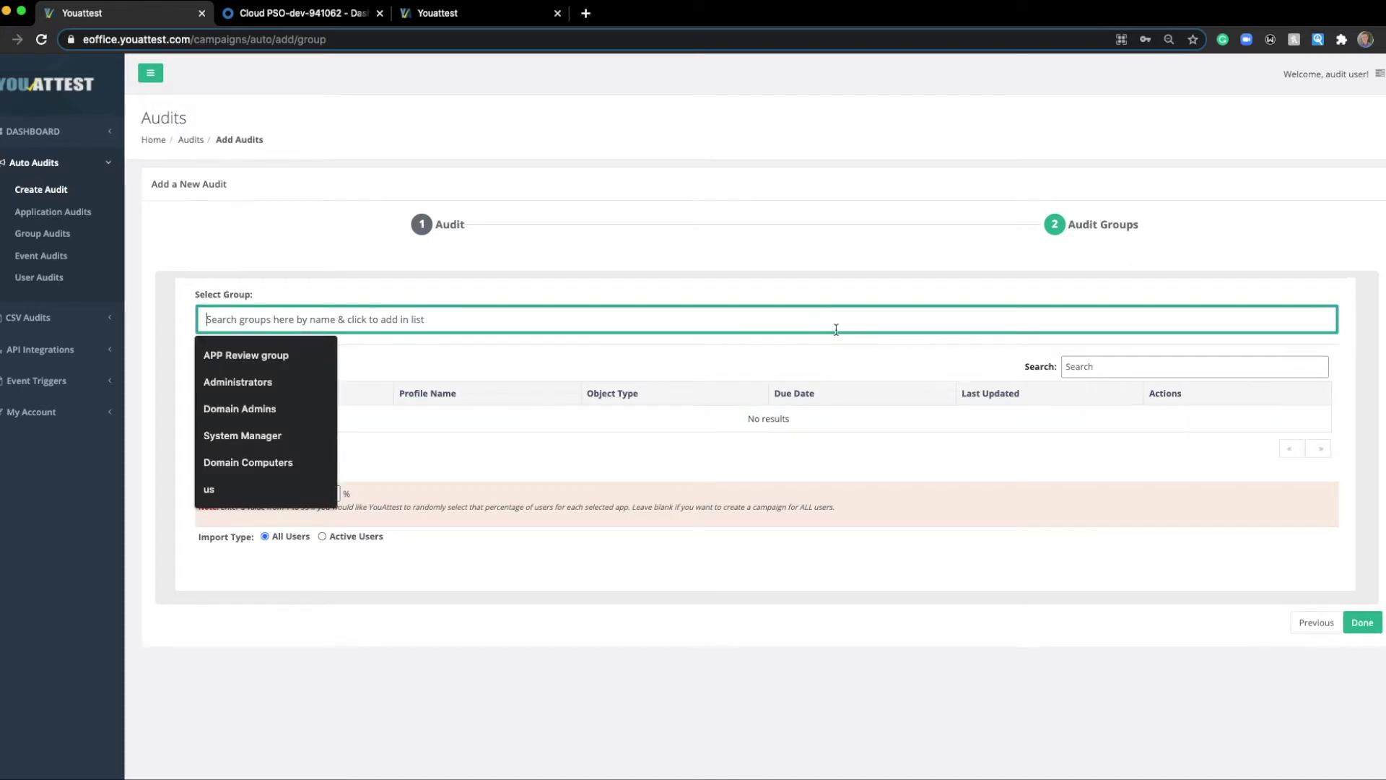
text(domai)
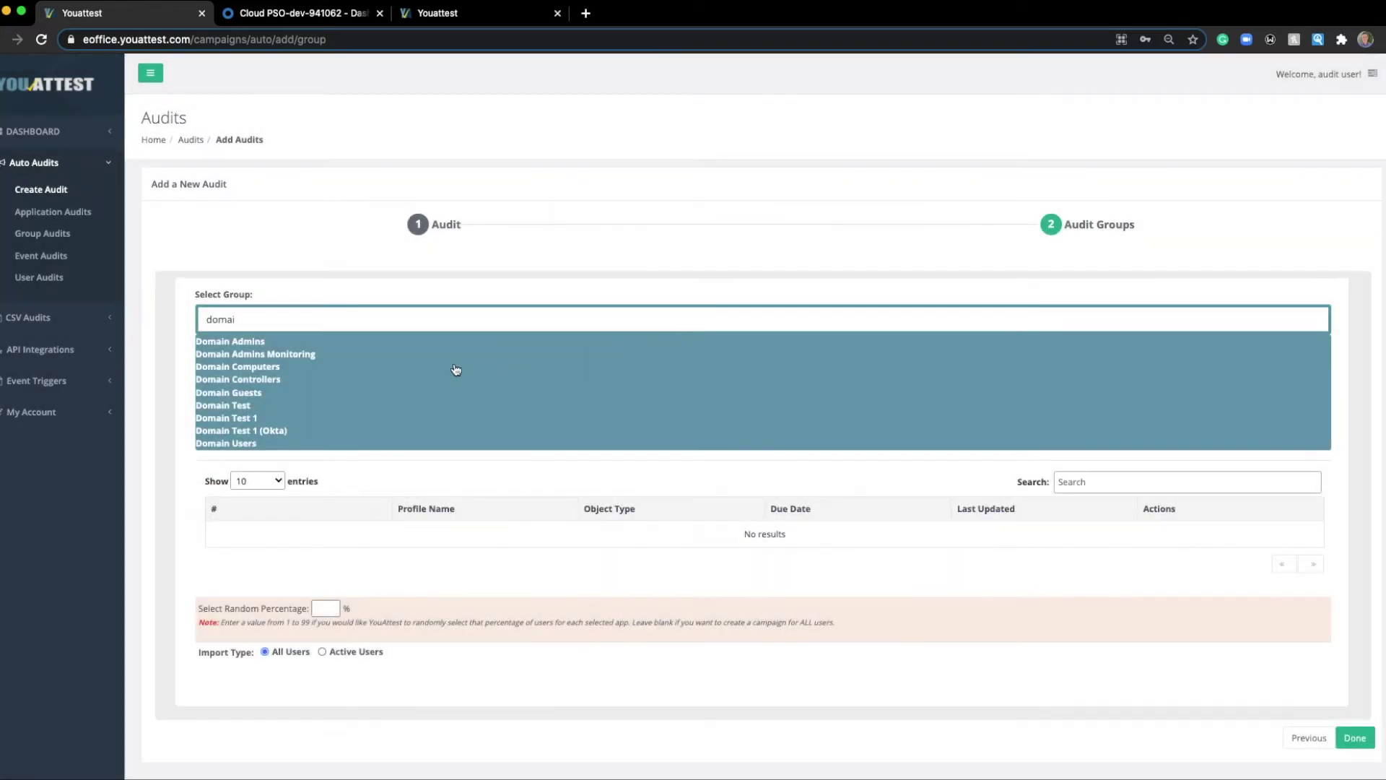
click(265, 356)
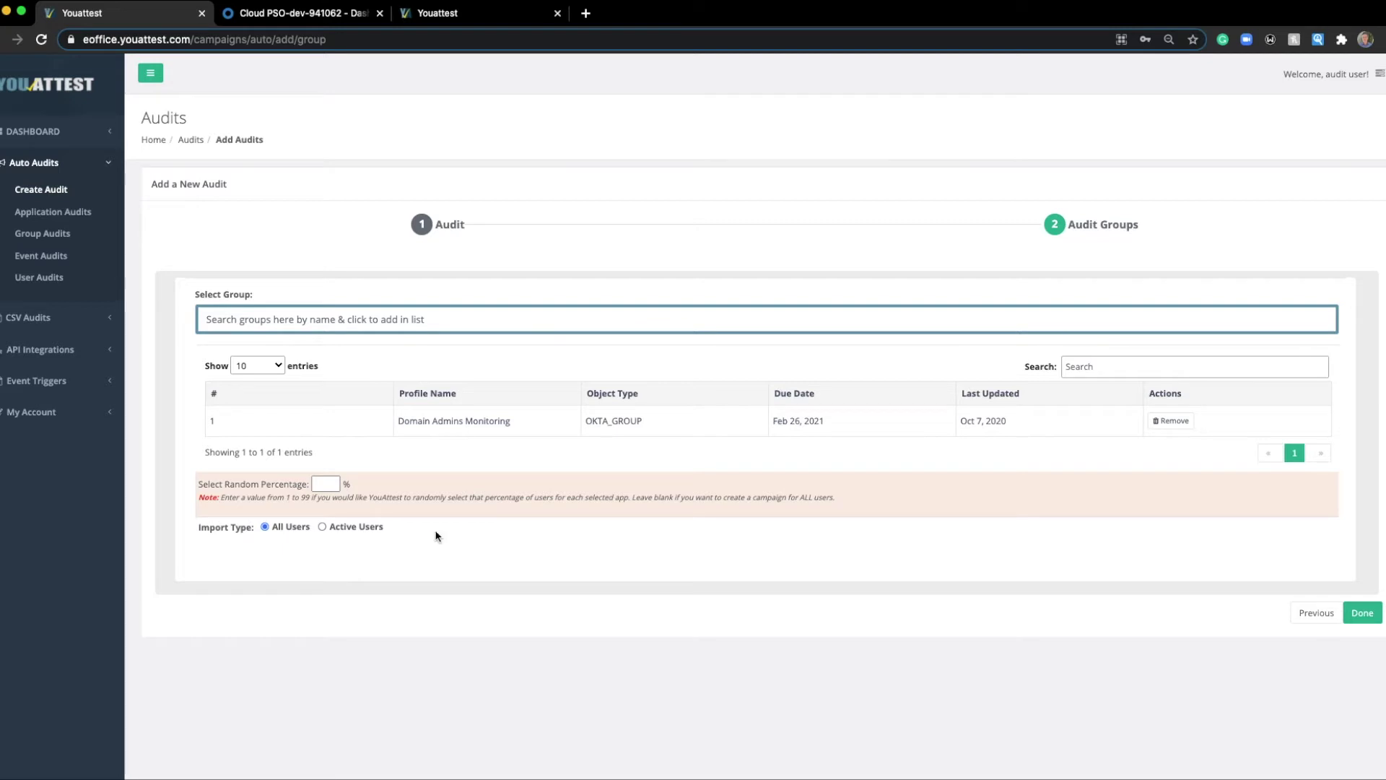
click(1351, 607)
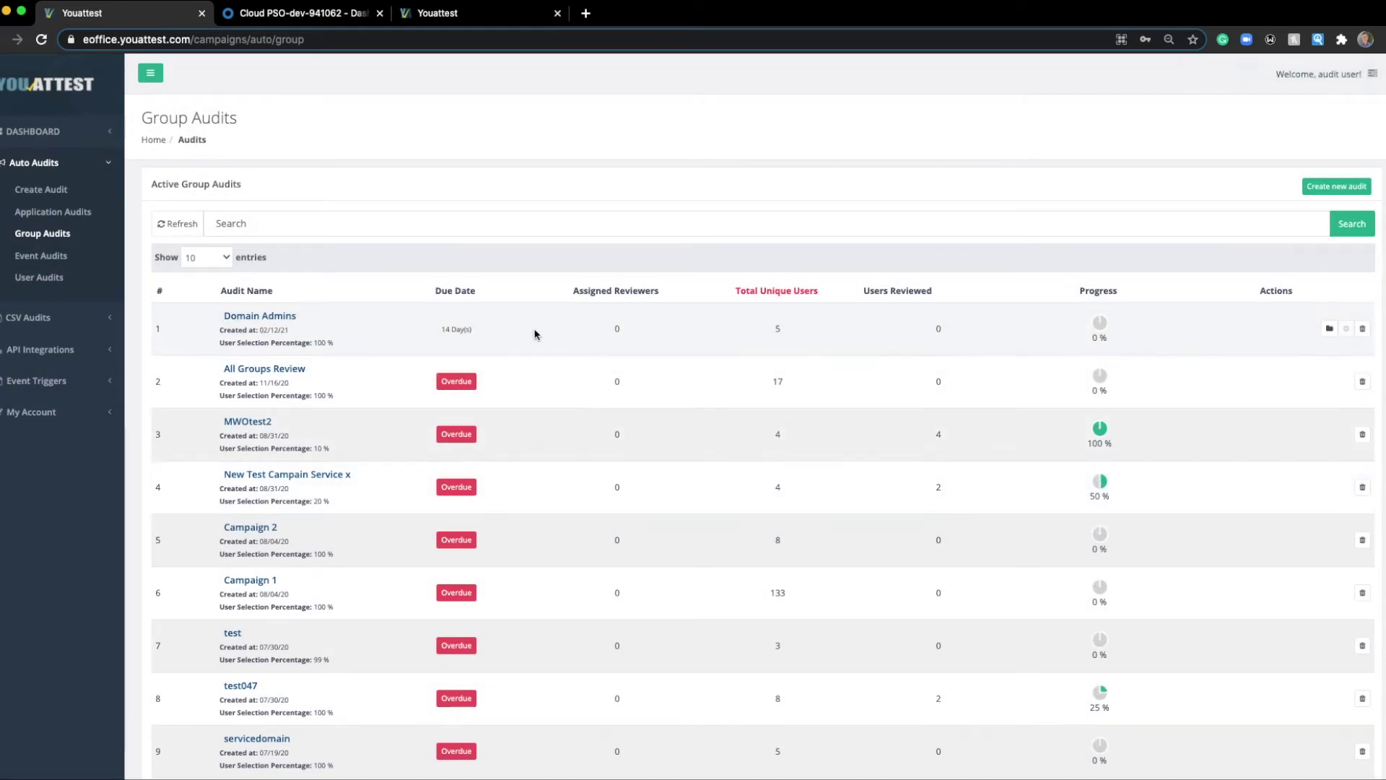
click(277, 316)
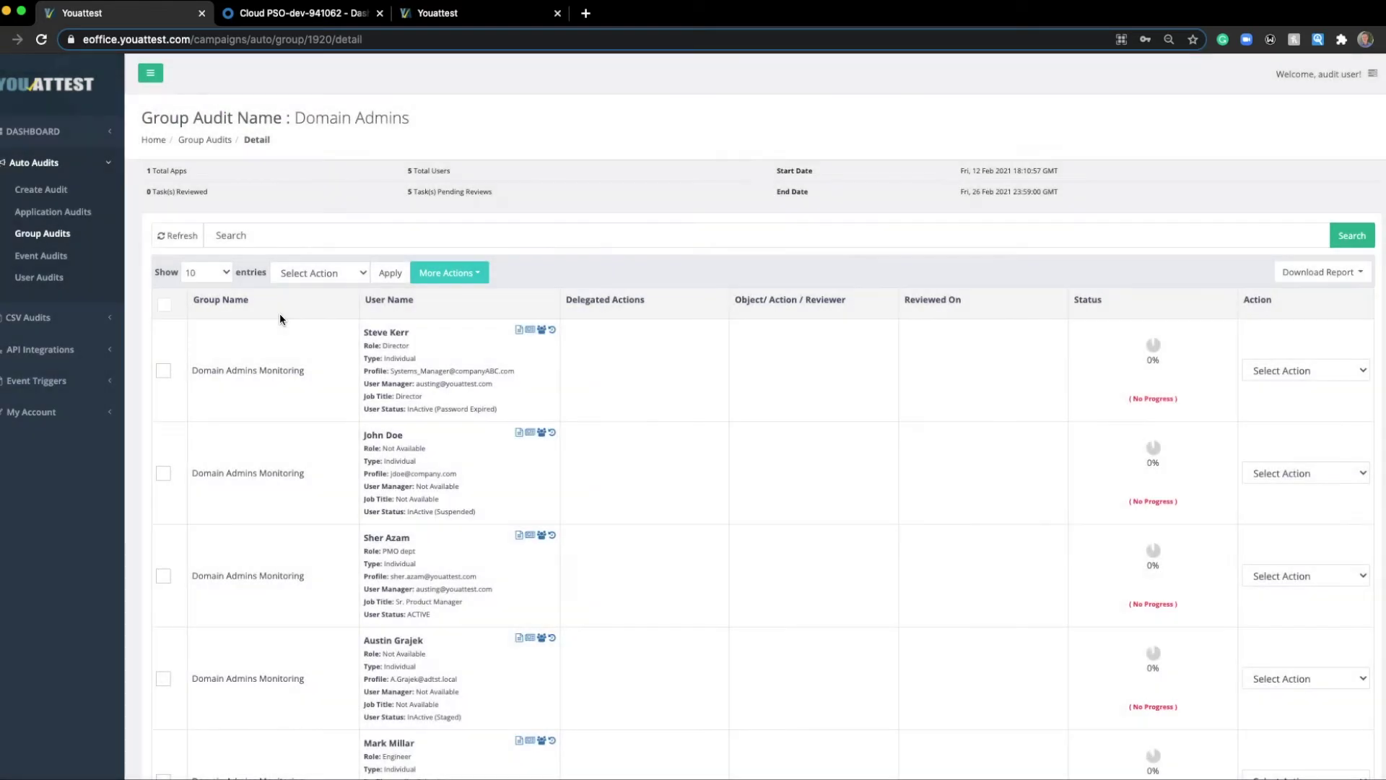
Select all five users and apply the bulk Certify action to them.
scroll(398, 432, down, 1)
scroll(397, 432, down, 3)
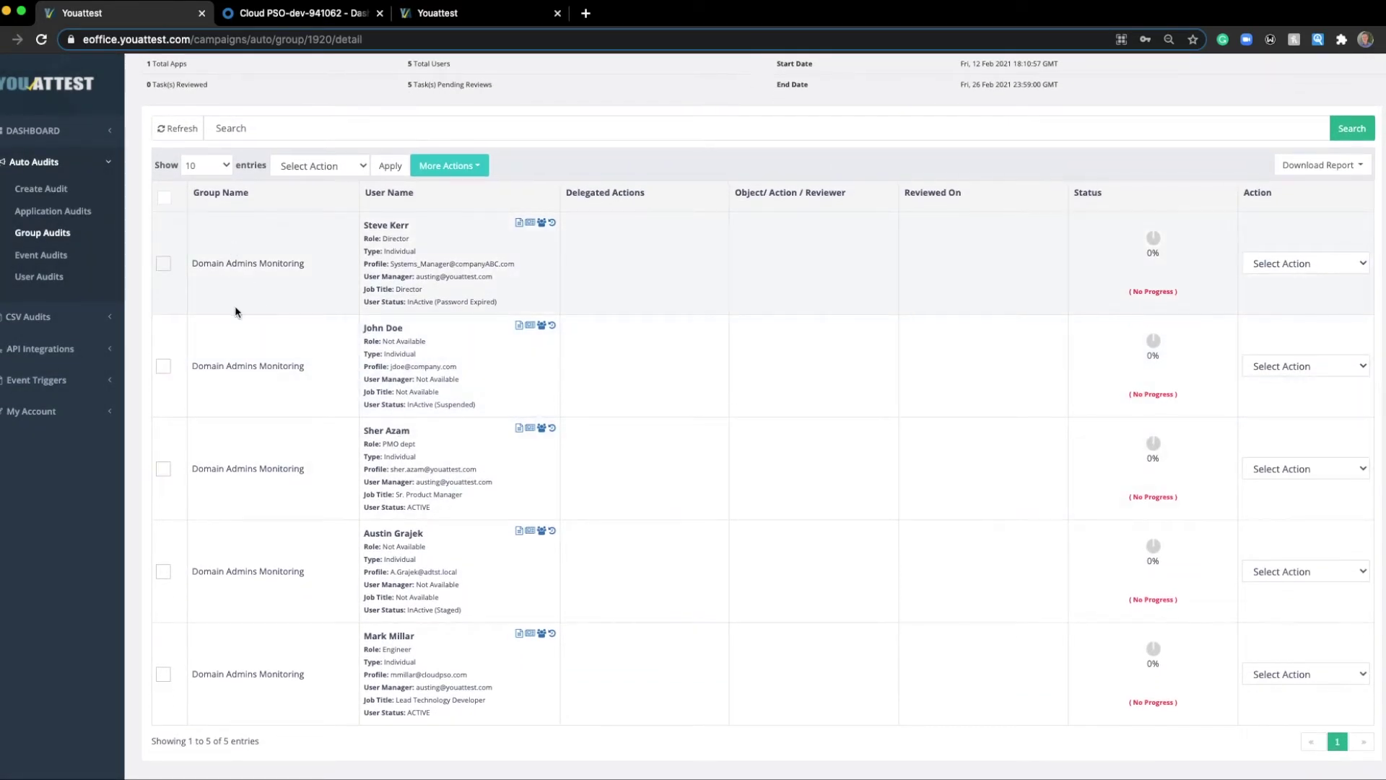
click(164, 199)
click(316, 167)
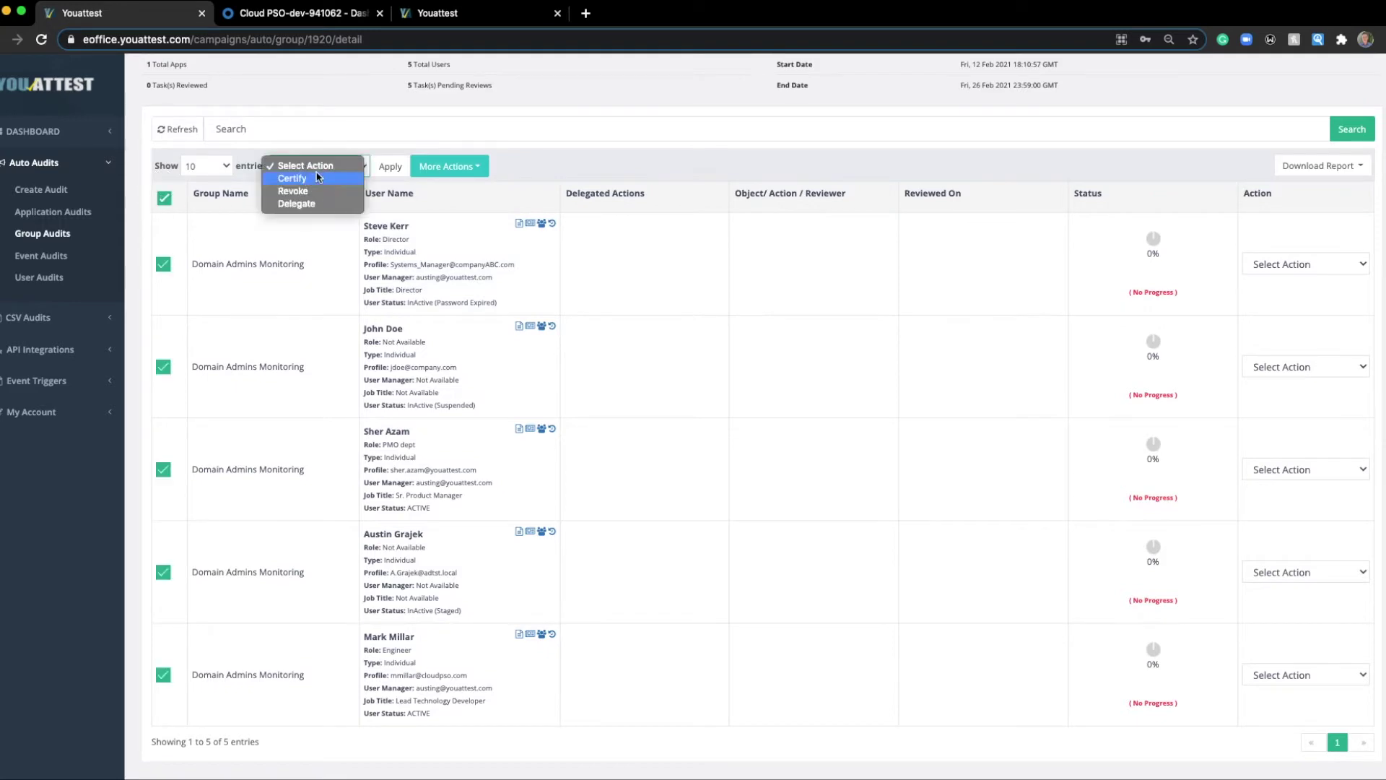
click(318, 177)
click(385, 171)
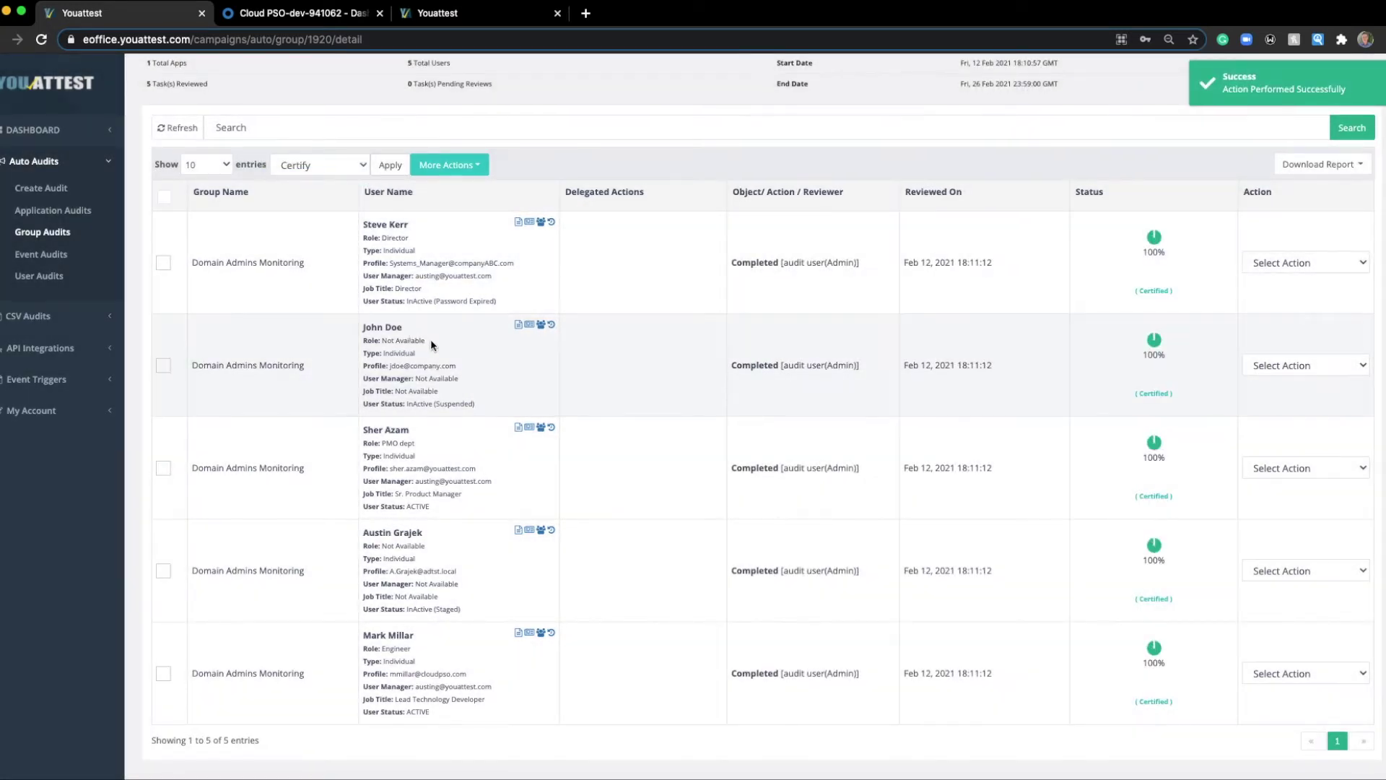
scroll(417, 268, up, 5)
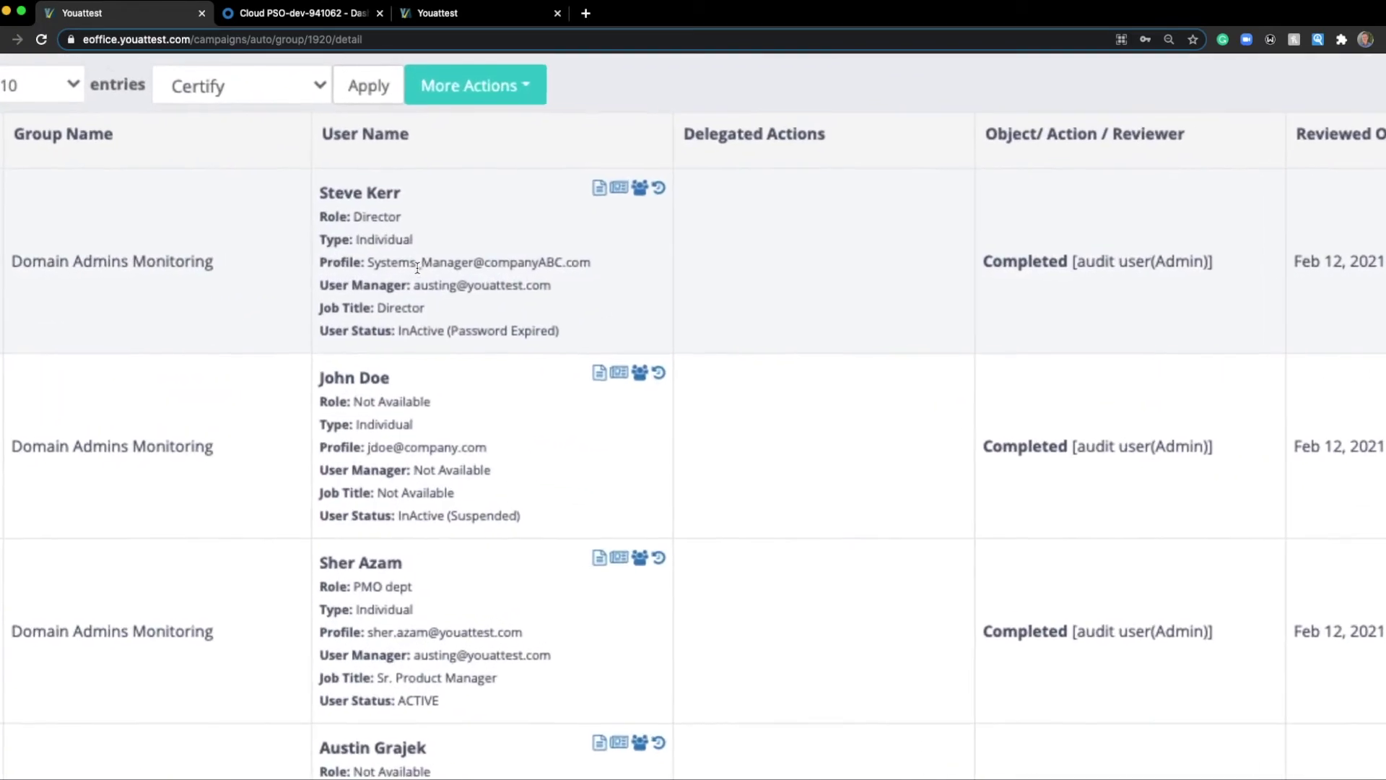
scroll(417, 268, down, 3)
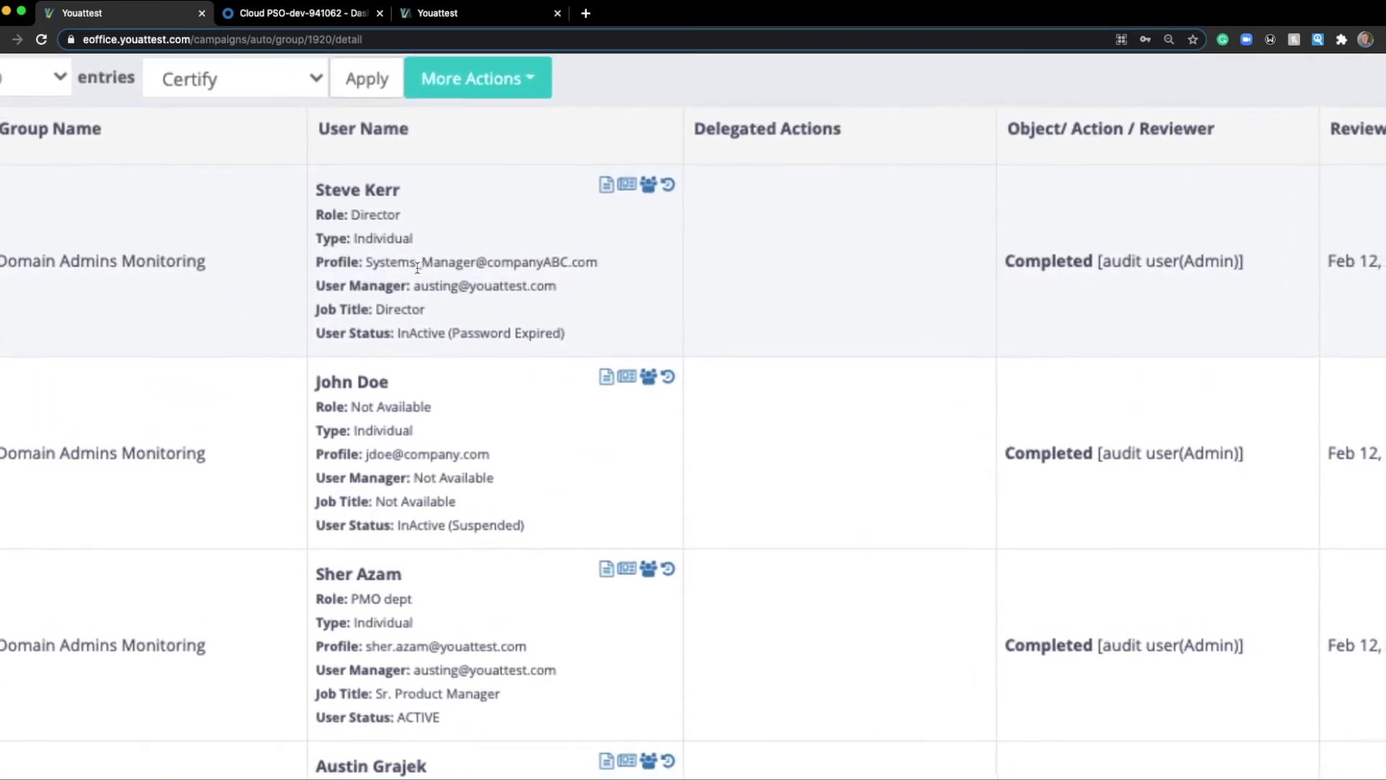
scroll(418, 268, down, 2)
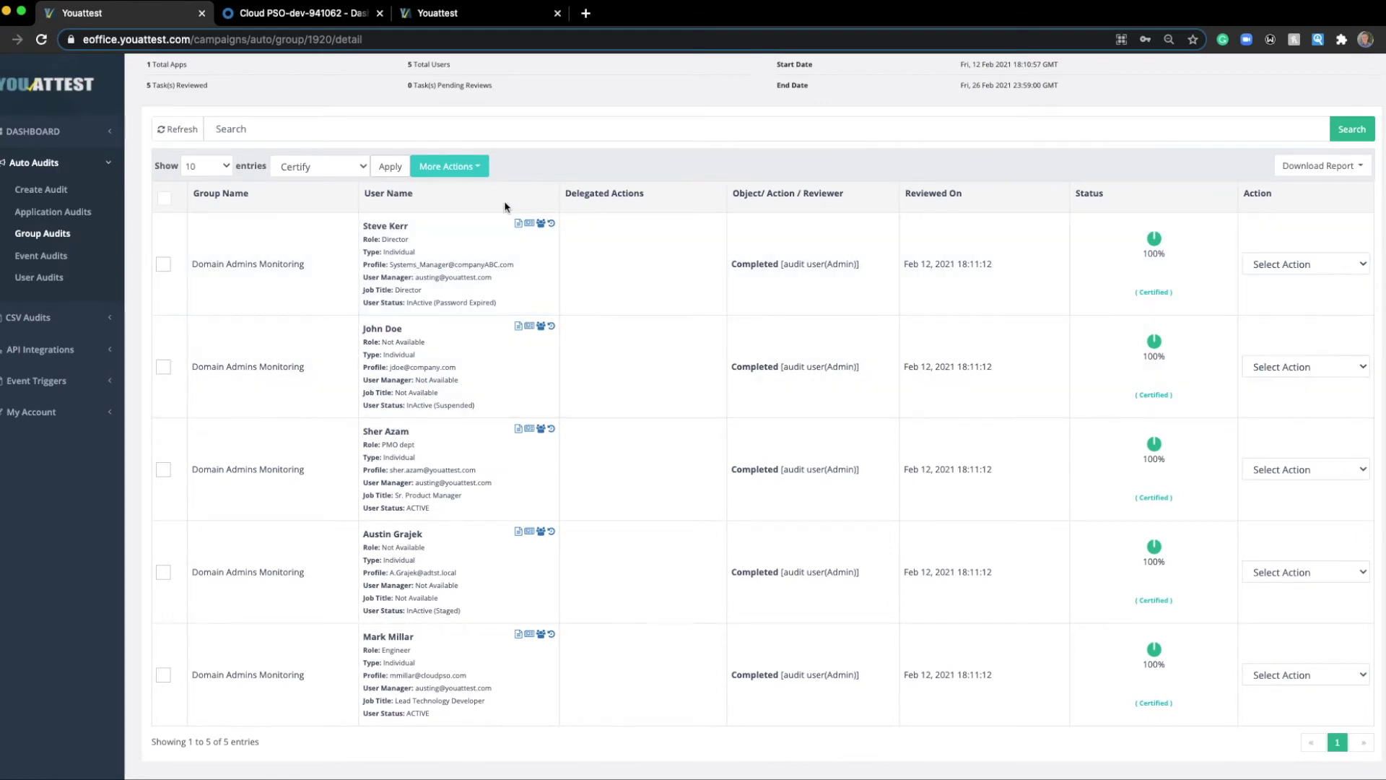
Certify the first user, revoke the second user, and start delegating the second user's review.
click(1293, 265)
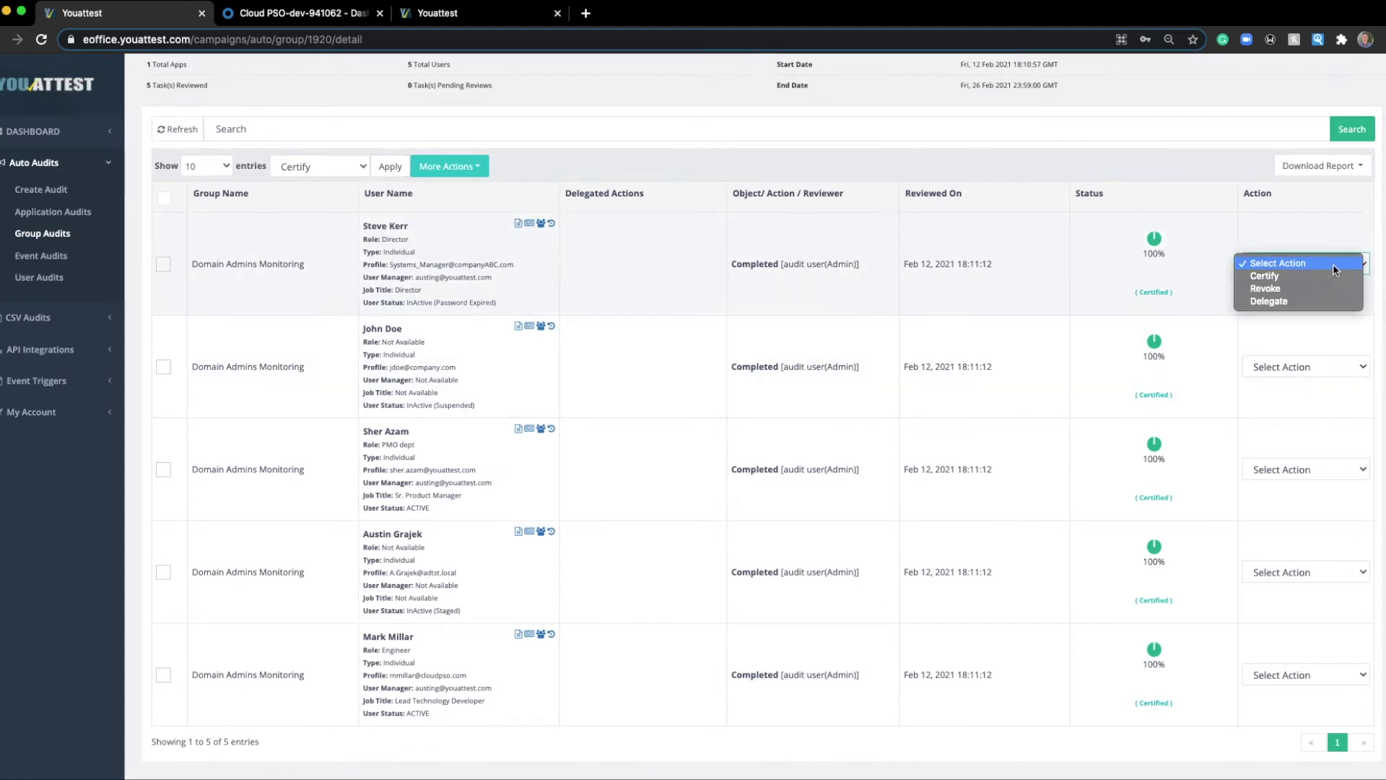
click(1299, 289)
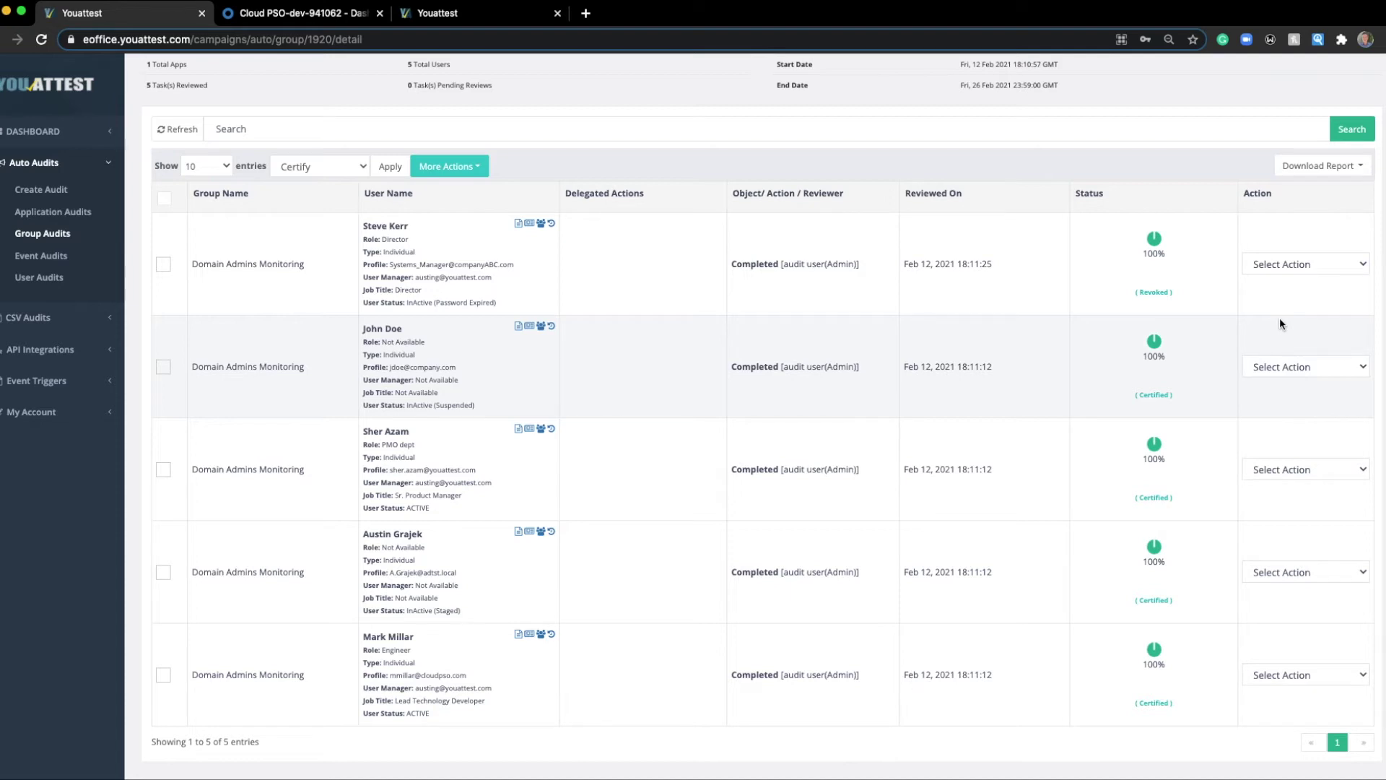
click(1276, 264)
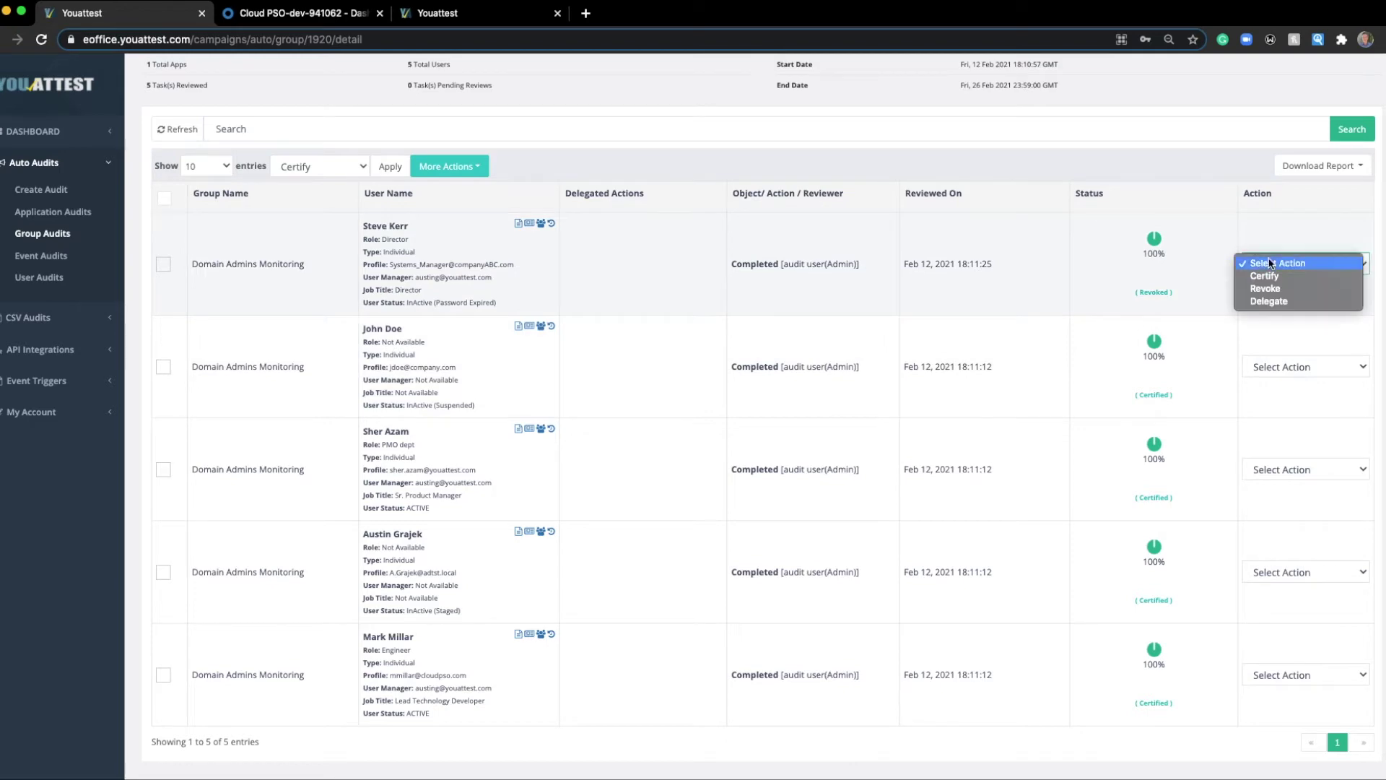
click(1271, 275)
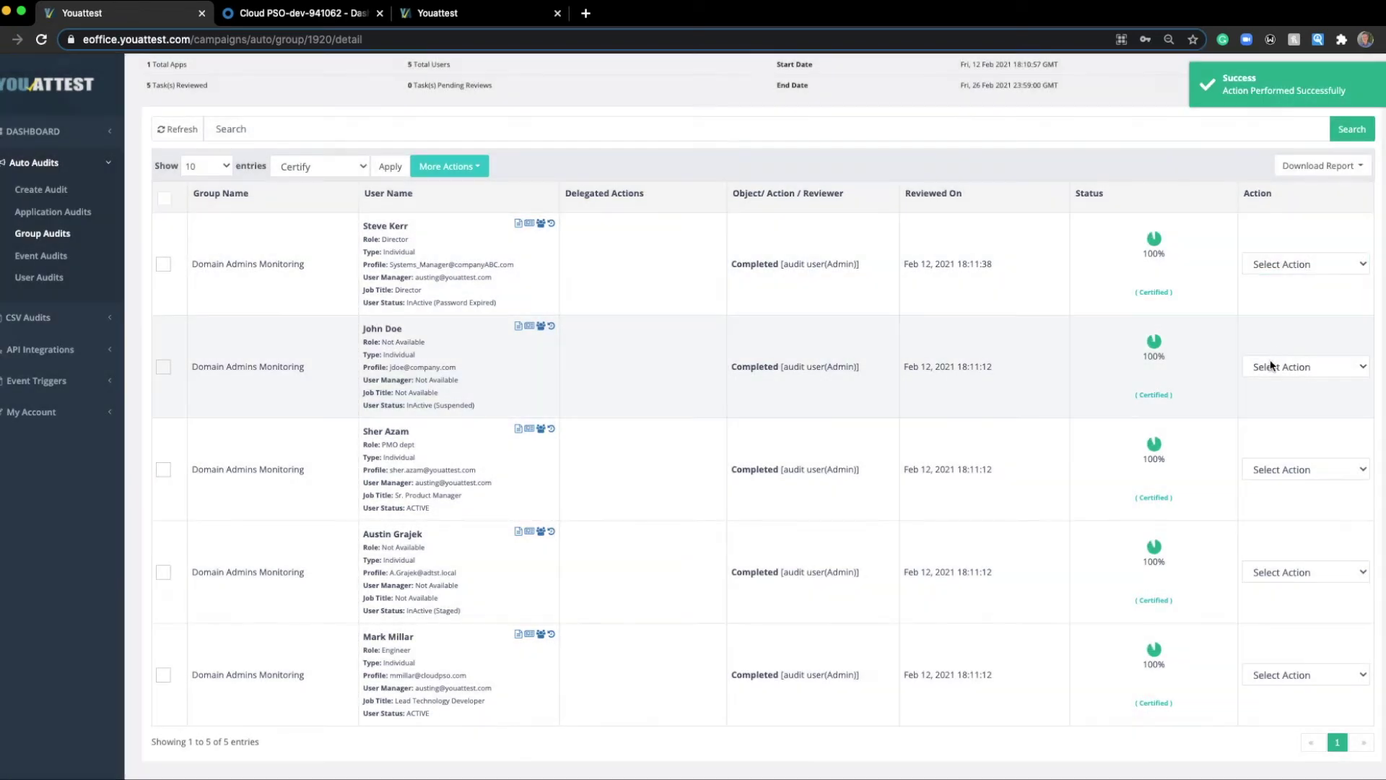
click(1271, 367)
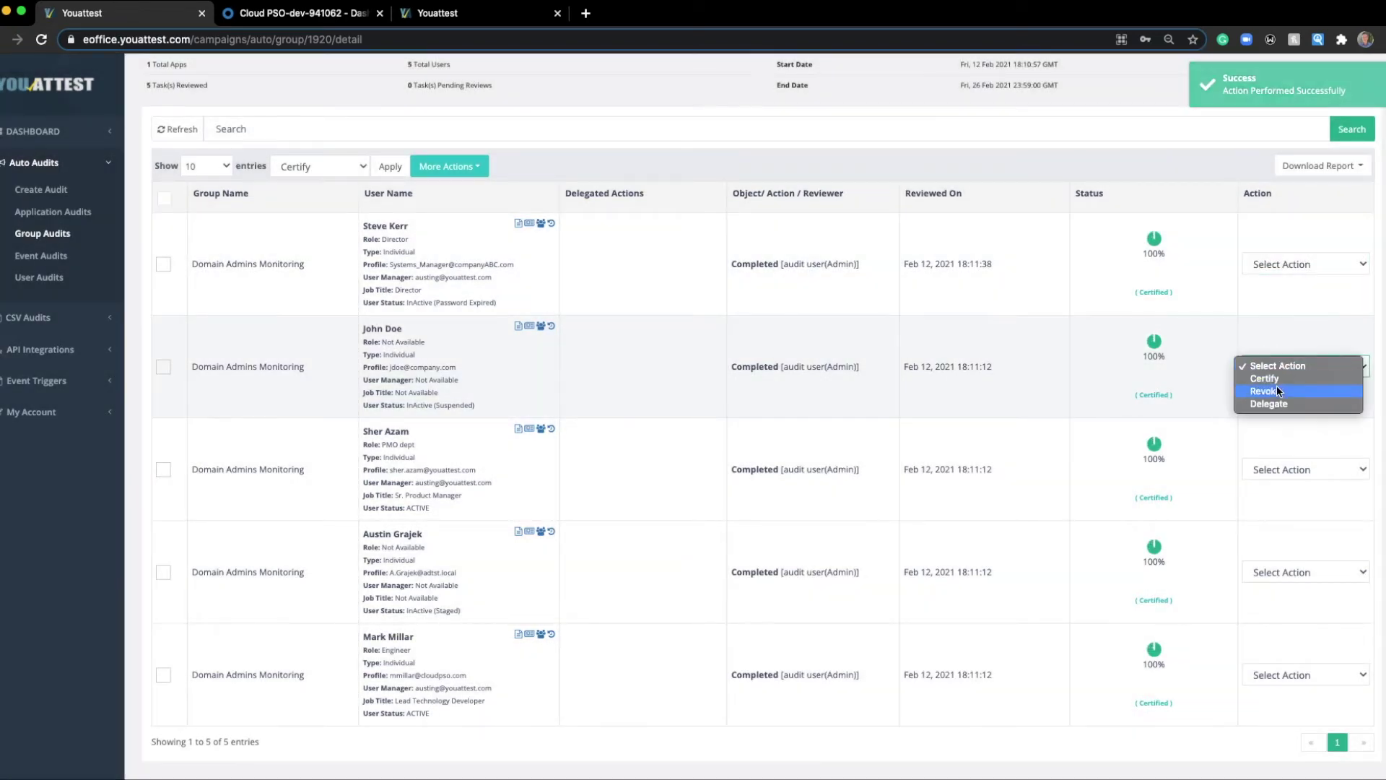
click(1276, 393)
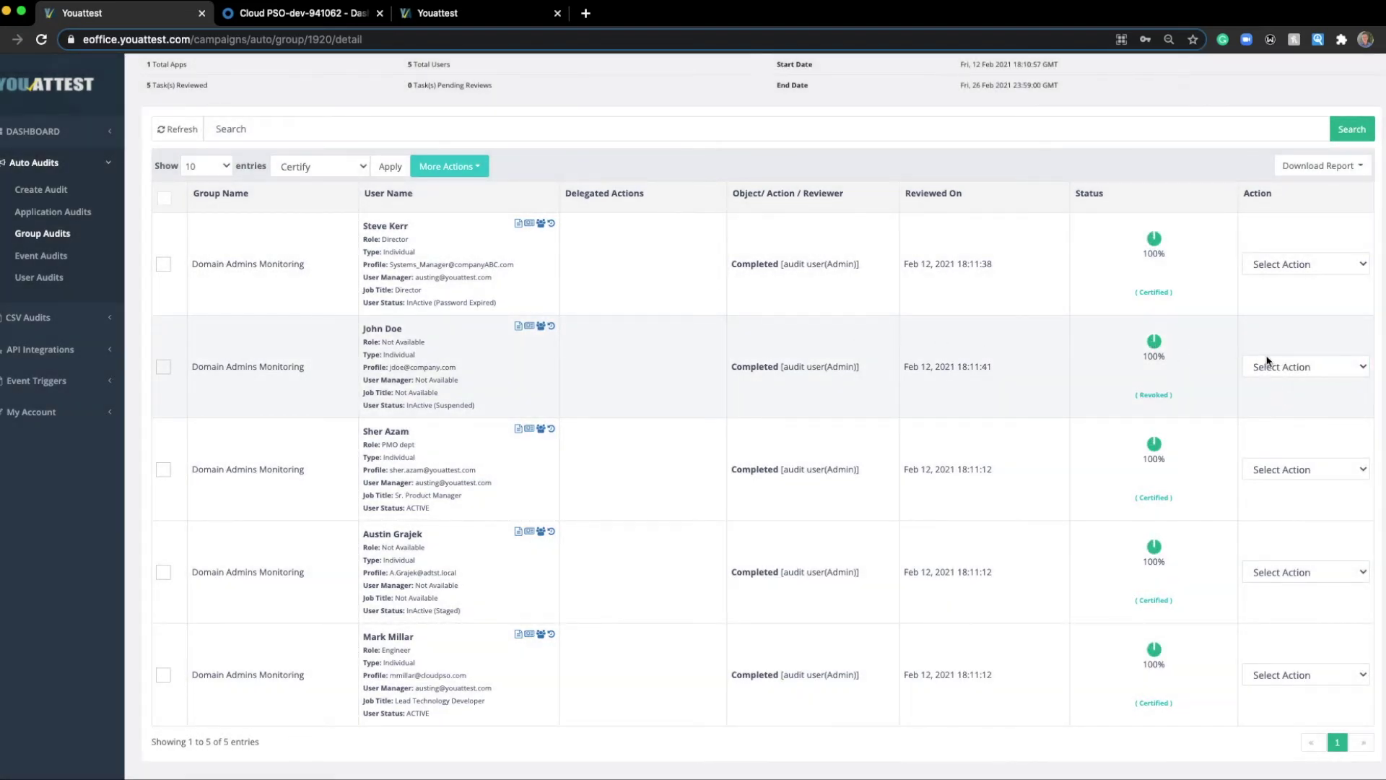
click(1267, 365)
Try the Assign to Reviewer Group option with All Reviewers, then close without delegating.
click(1275, 404)
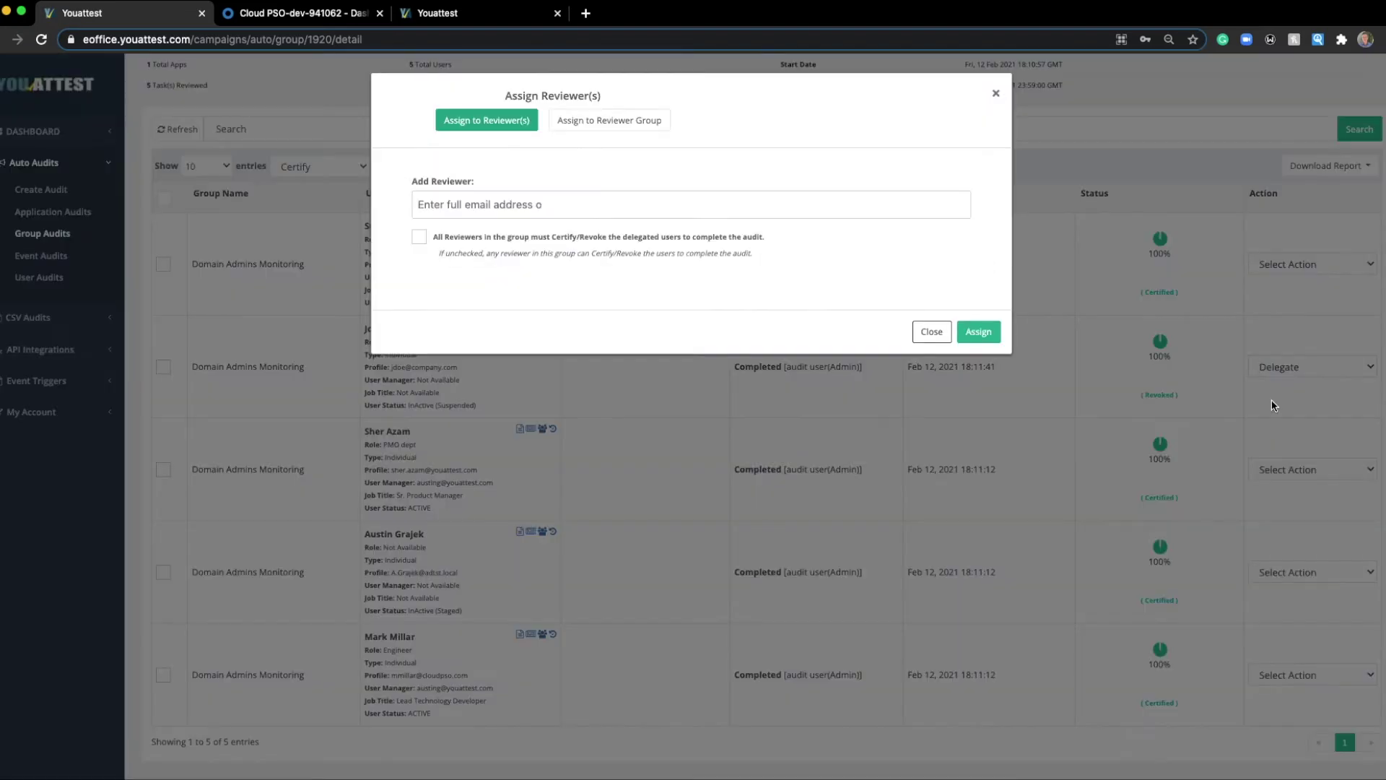
click(574, 208)
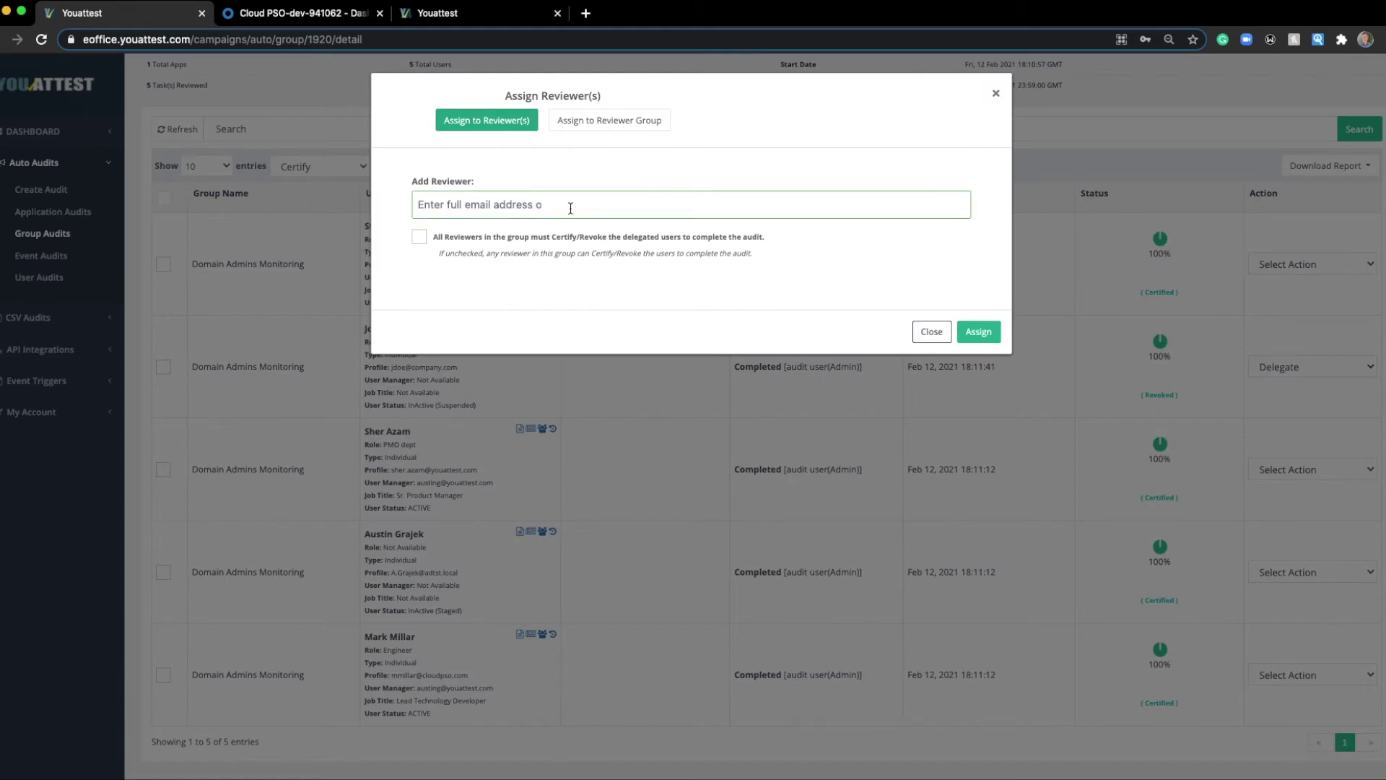
click(593, 129)
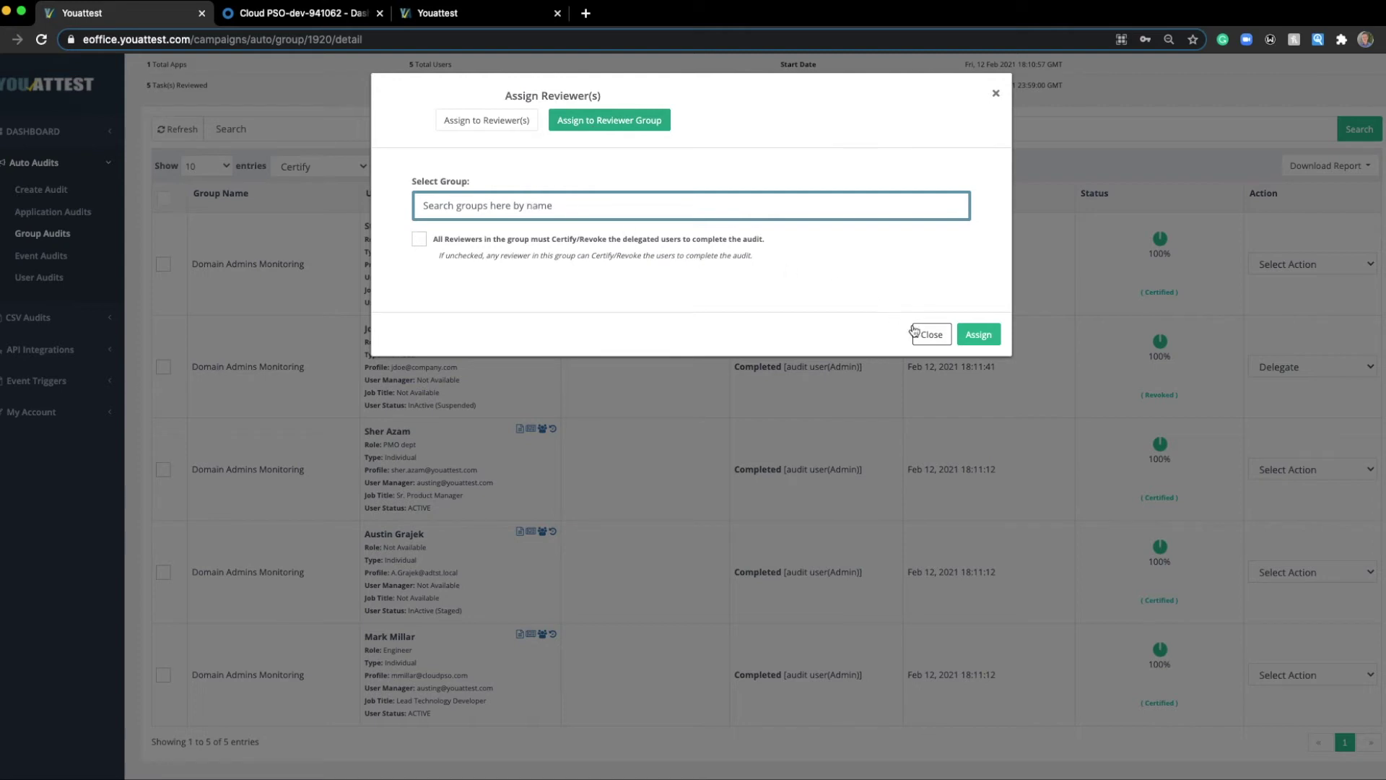
click(417, 239)
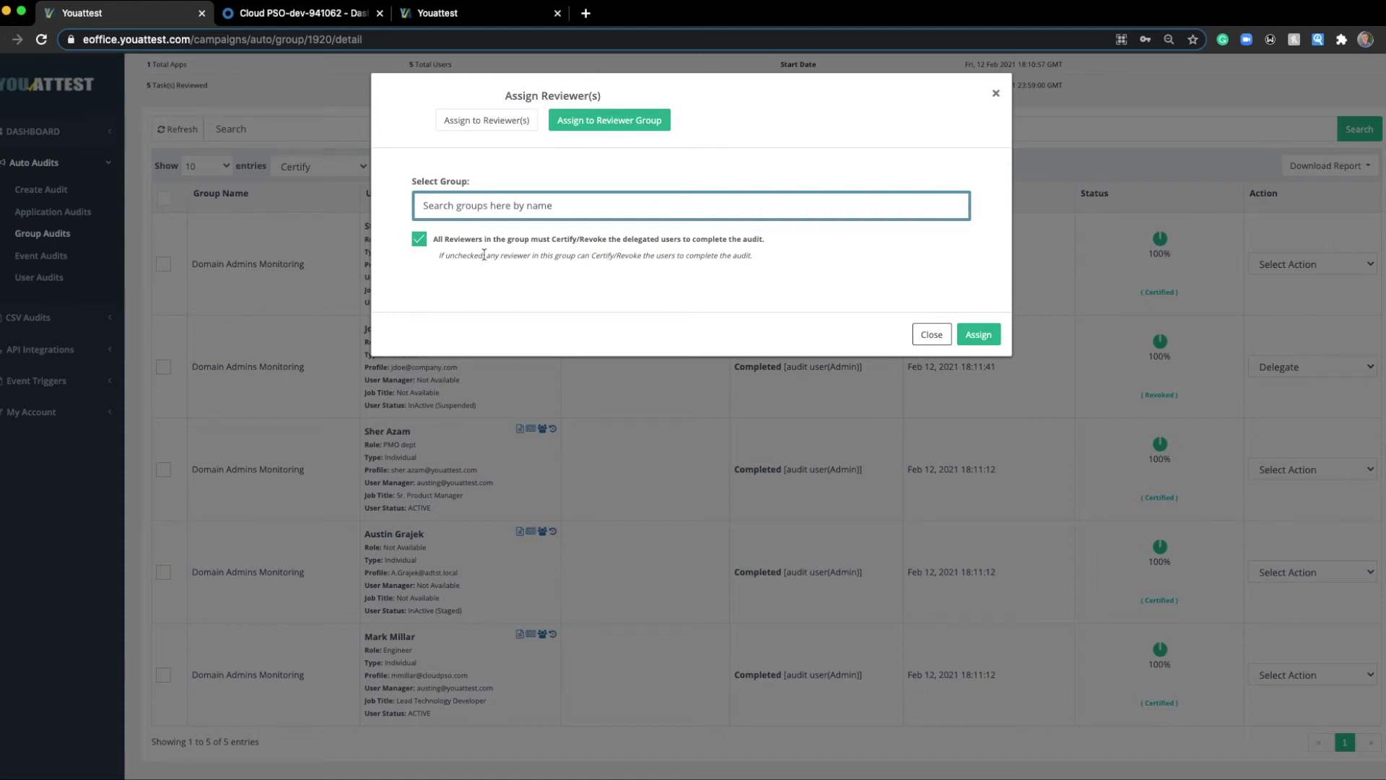
click(419, 239)
click(930, 339)
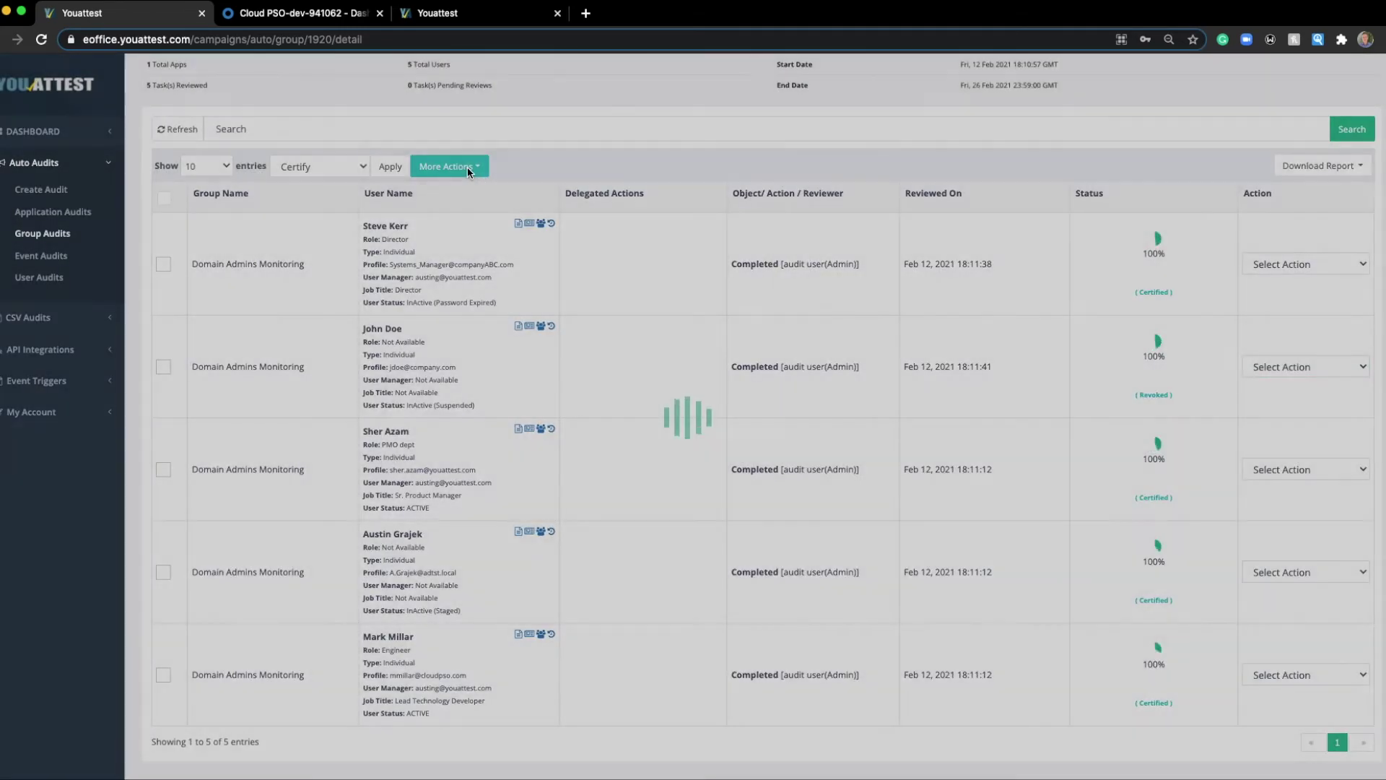
click(468, 168)
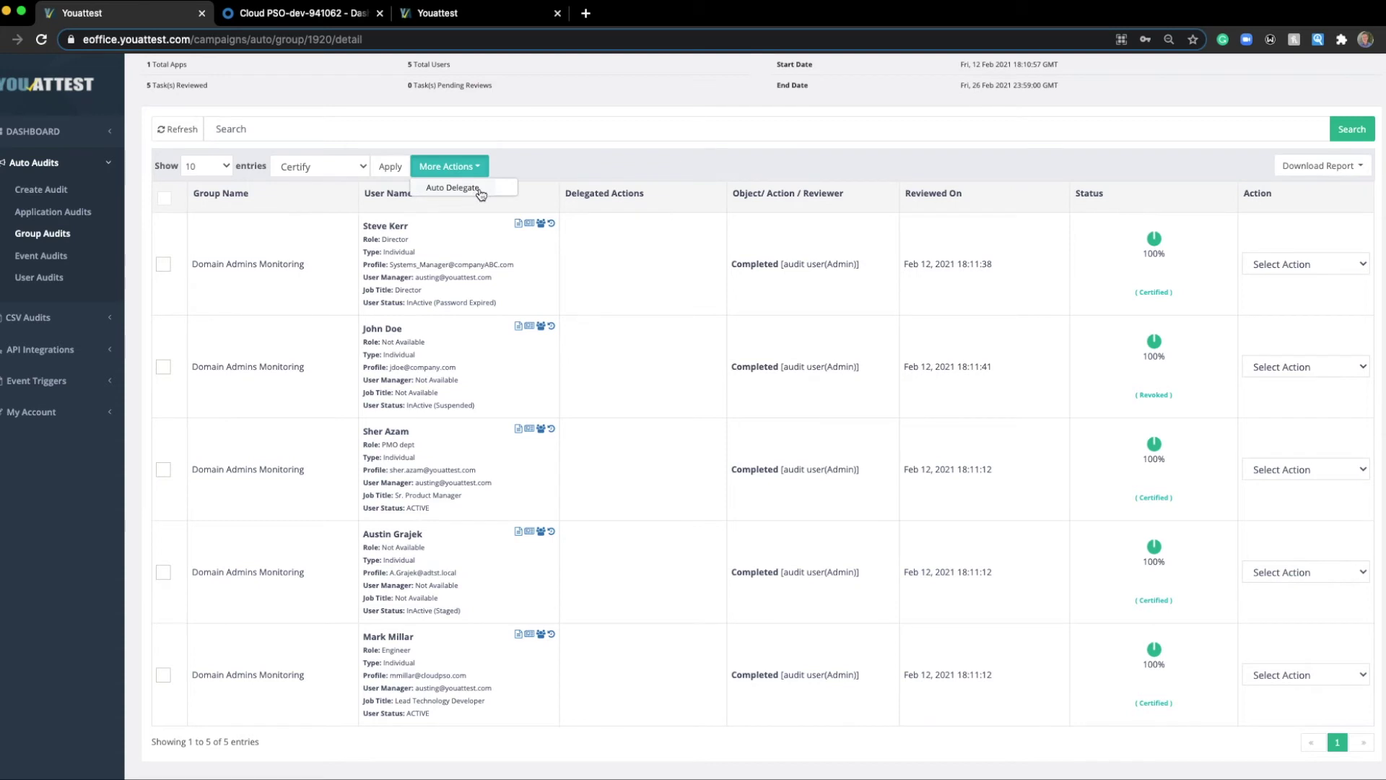
Dismiss the More Actions menu and return to the Group Audits list.
click(663, 288)
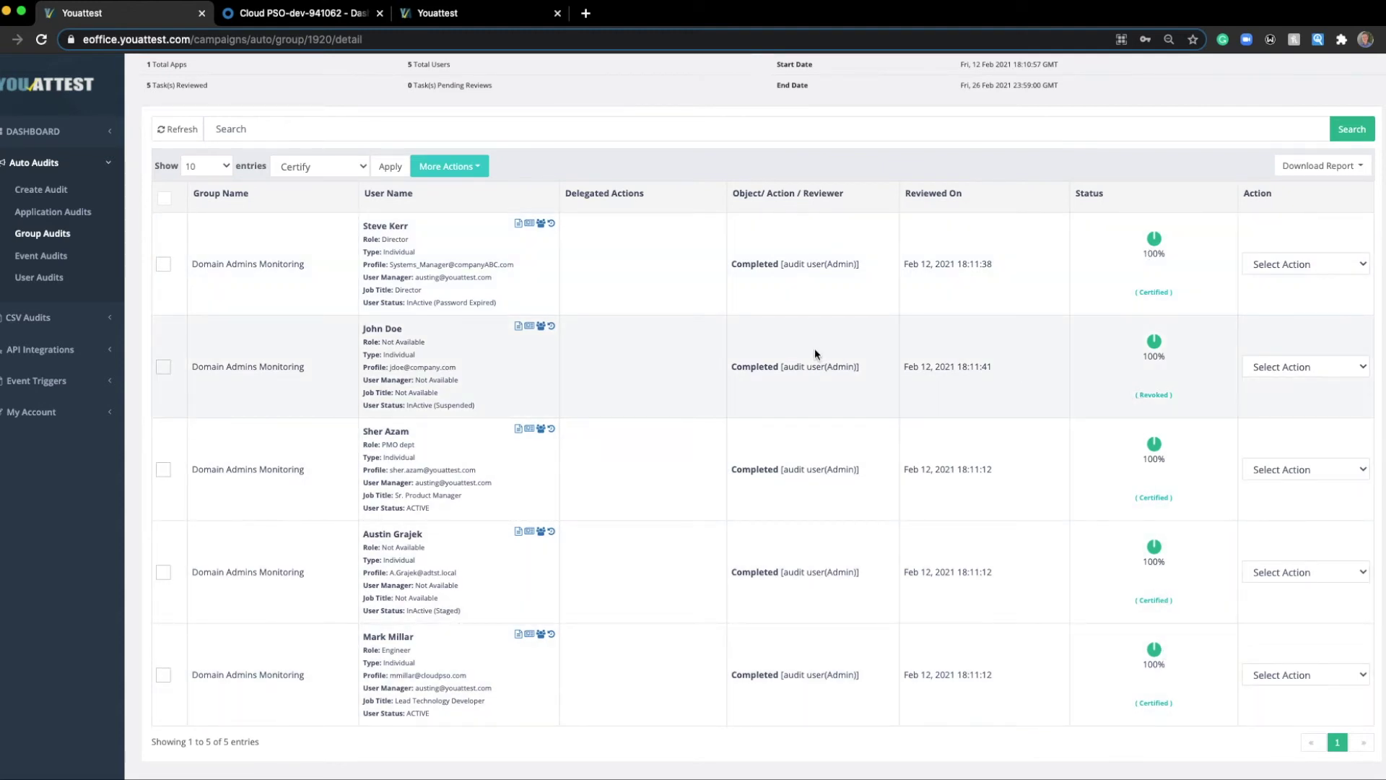
click(44, 234)
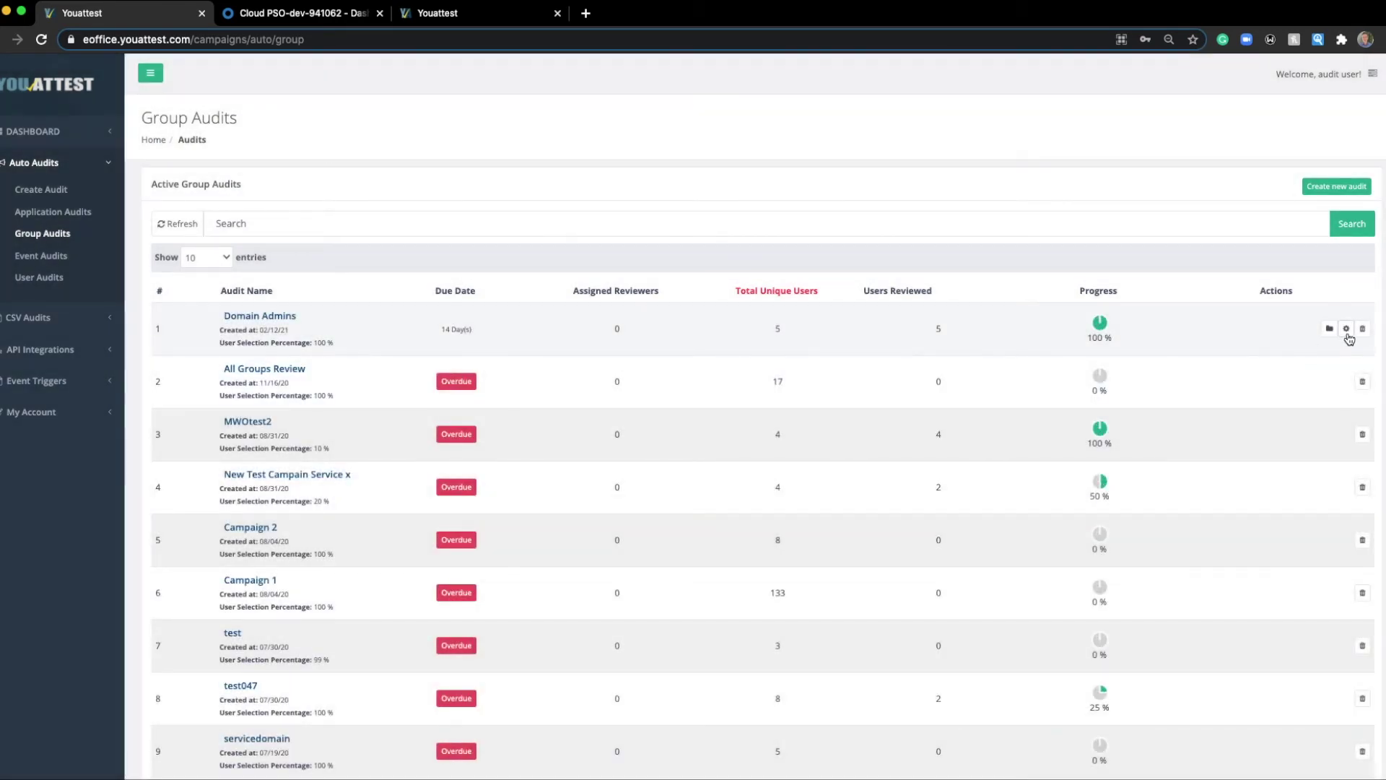
Execute the Domain Admins campaign on Okta and reopen its audit details.
click(1347, 329)
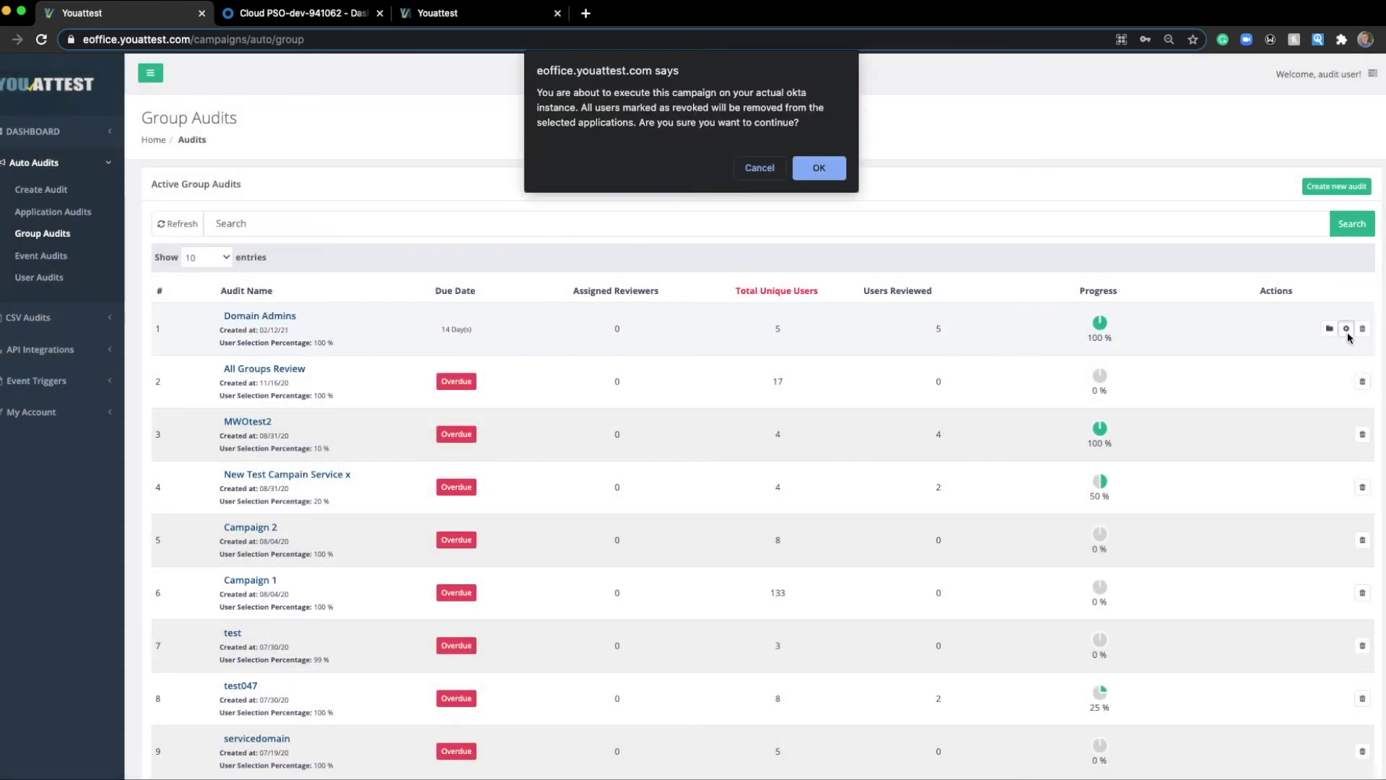
click(829, 172)
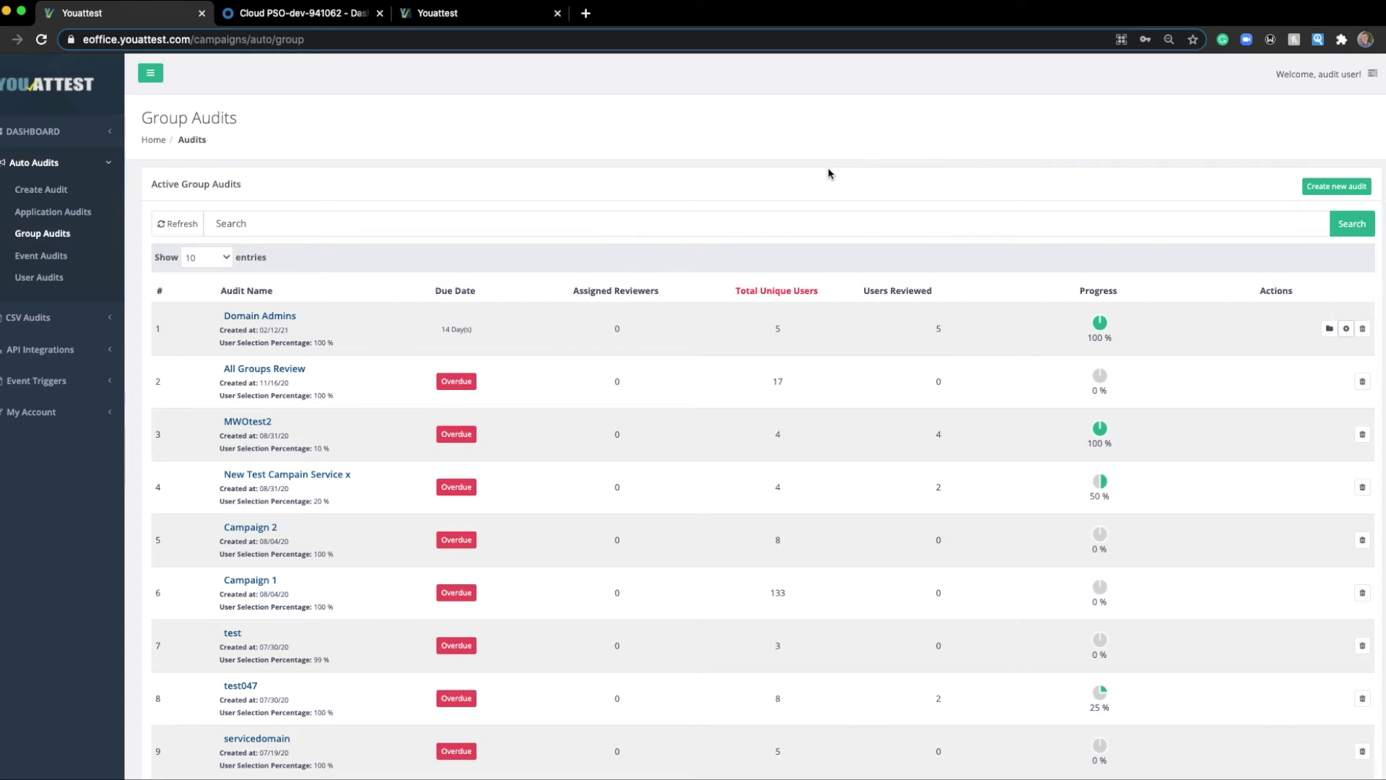
click(252, 316)
Download the Domain Admins audit report as a PDF and open the file.
scroll(373, 379, down, 2)
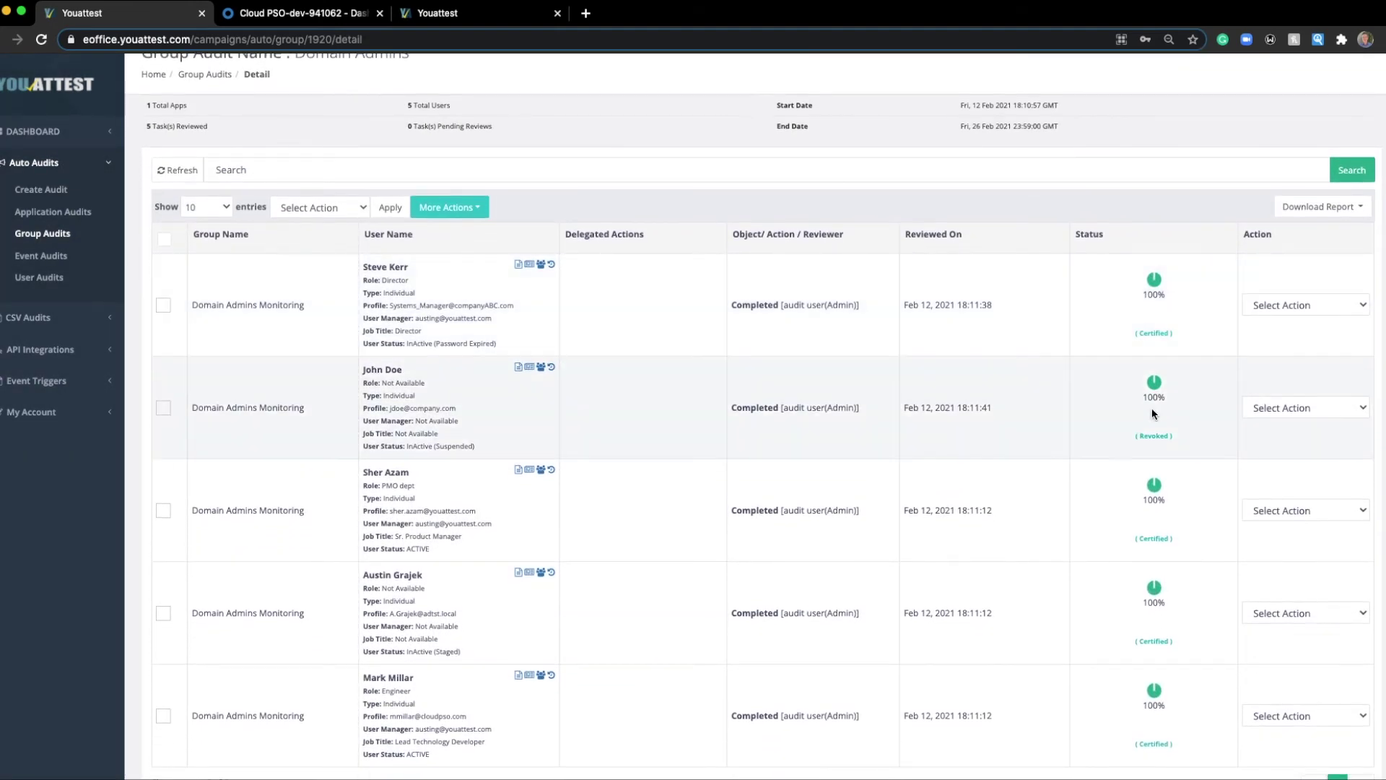
click(1293, 207)
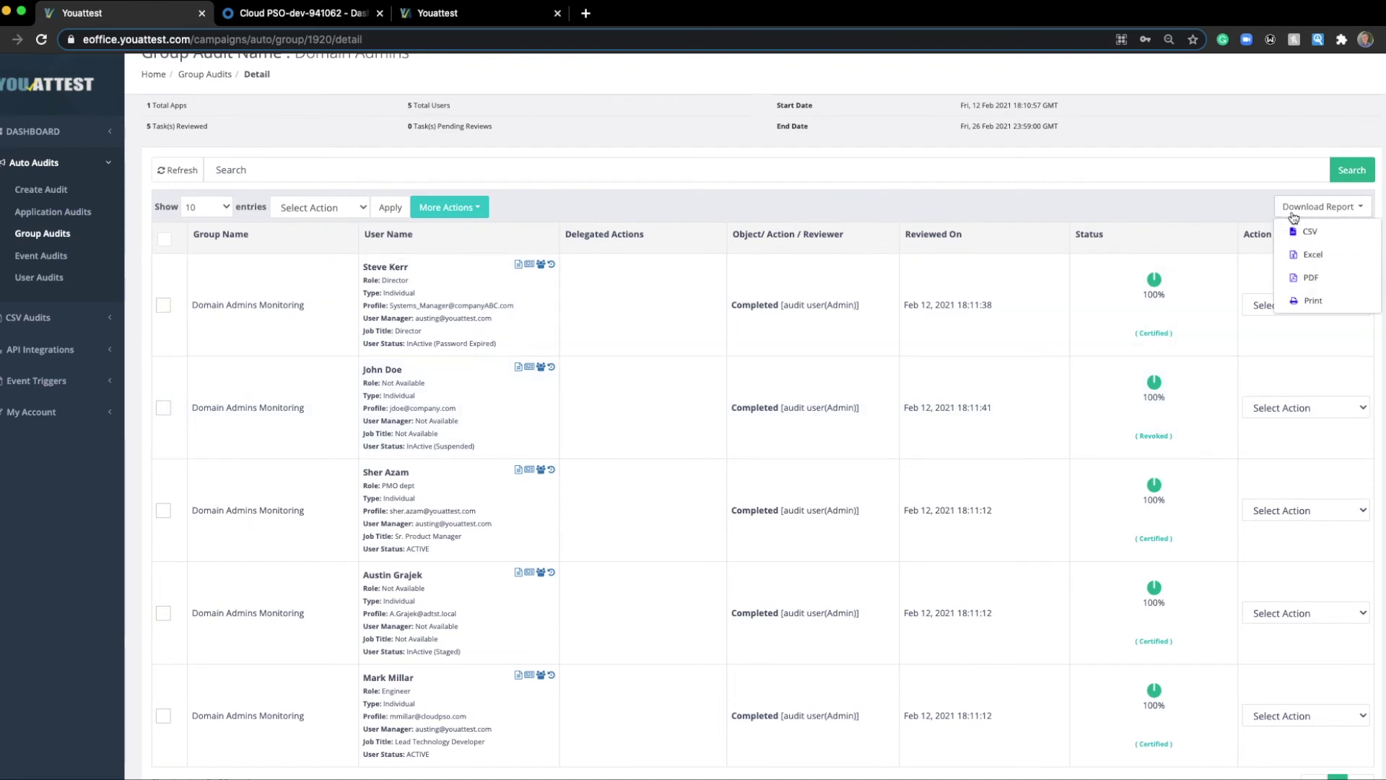
click(1309, 277)
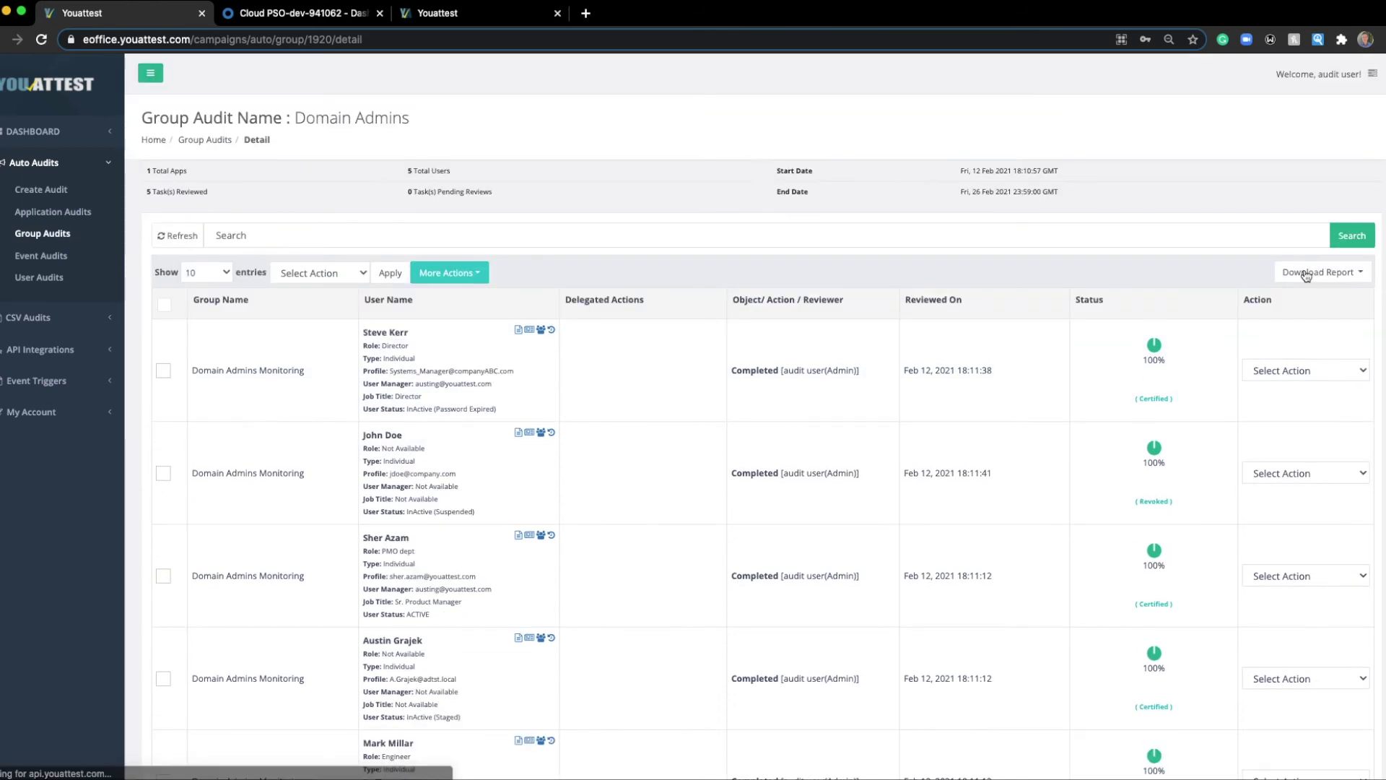
click(92, 758)
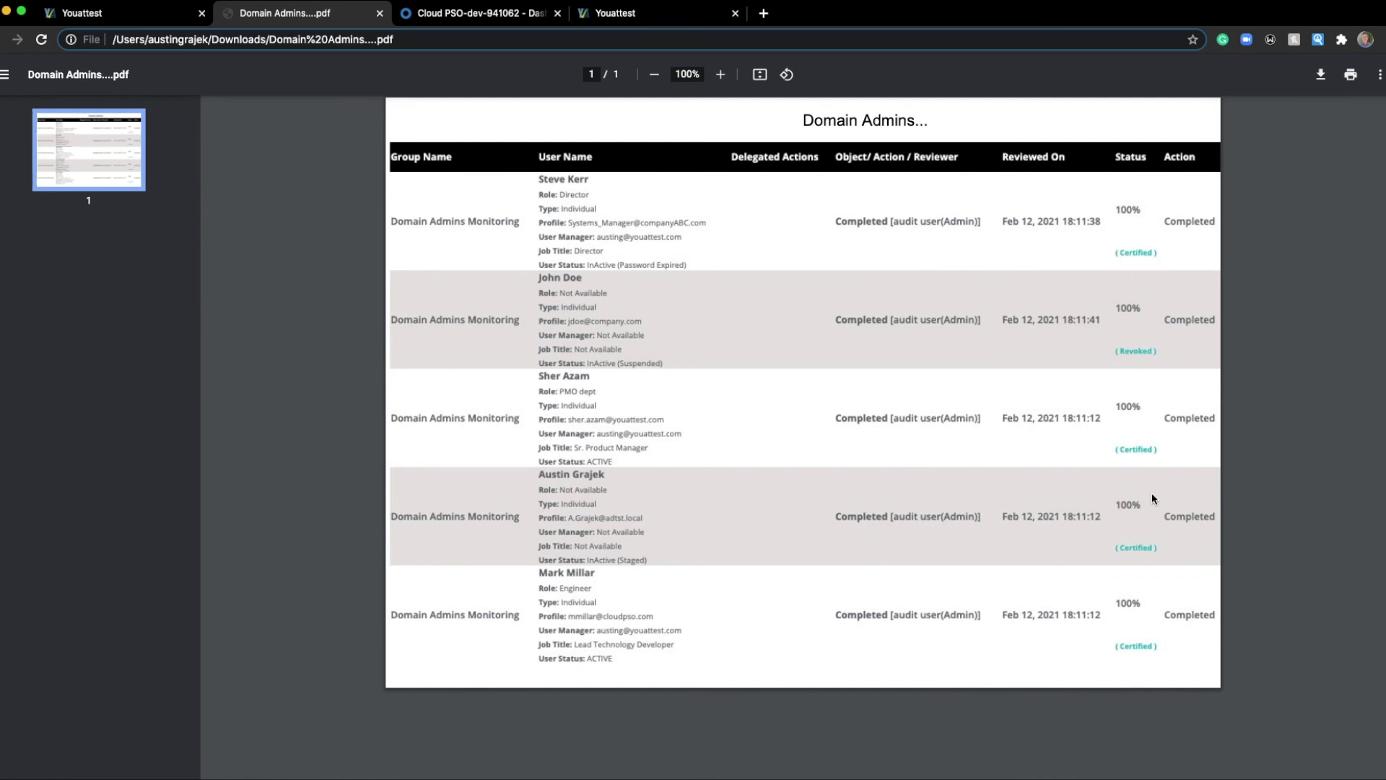
Switch back to the YouAttest tab showing the Domain Admins audit details.
click(152, 16)
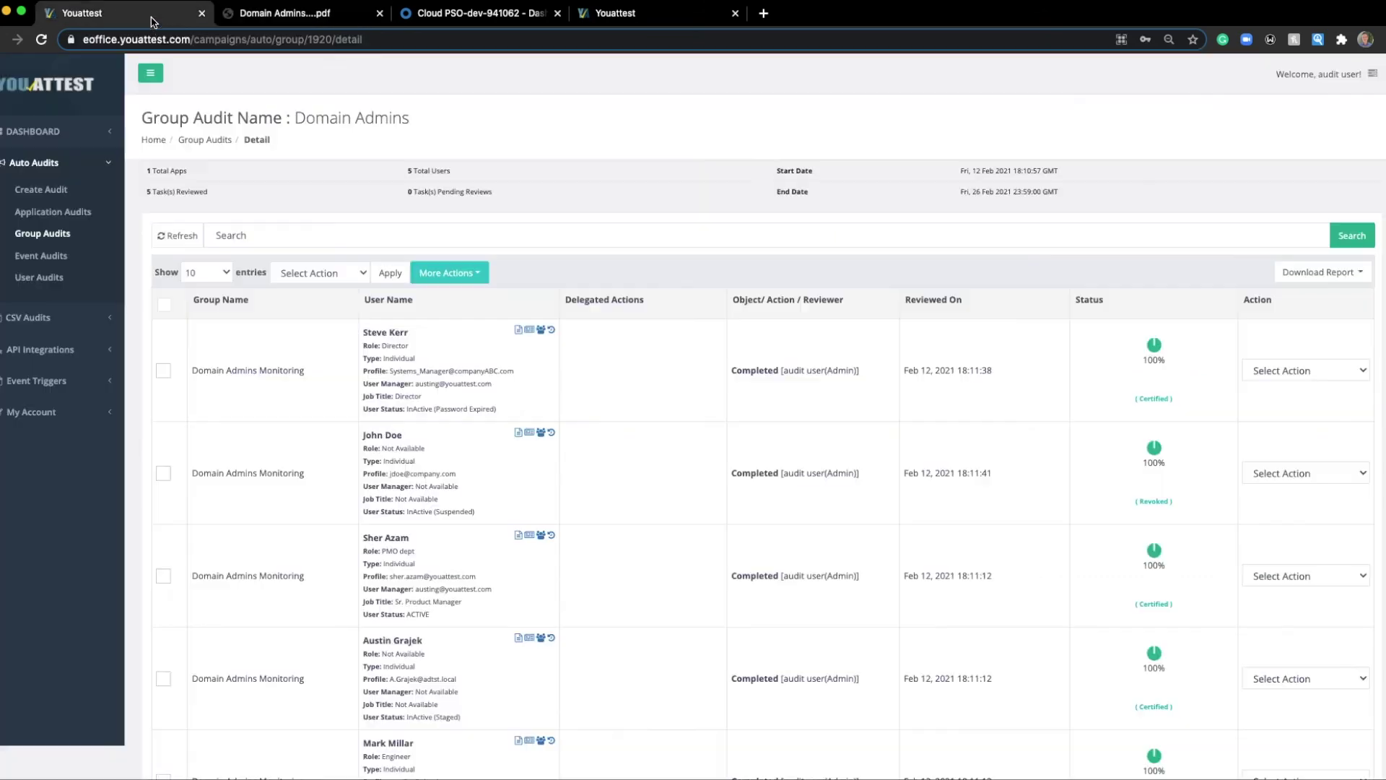